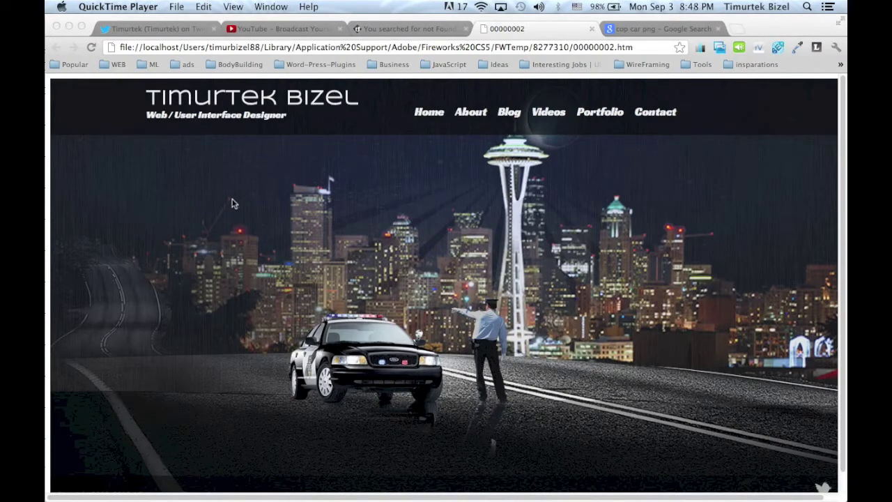
- Bring the browser forward and go to the 'cop car png' image results
left_click(342, 325)
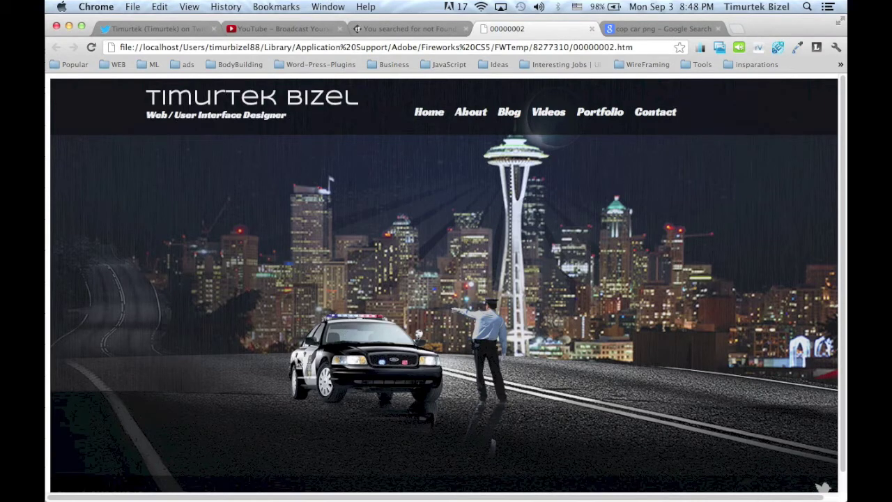
left_click_drag(488, 370, 376, 340)
left_click(395, 29)
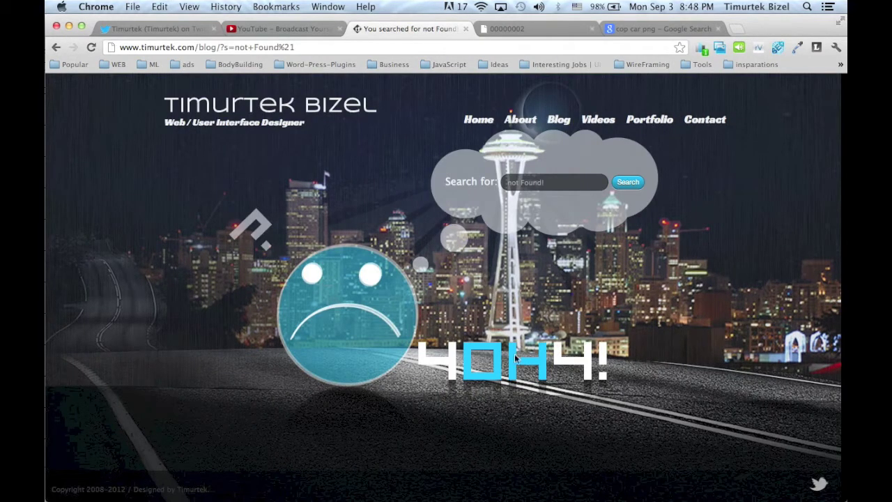
left_click(519, 29)
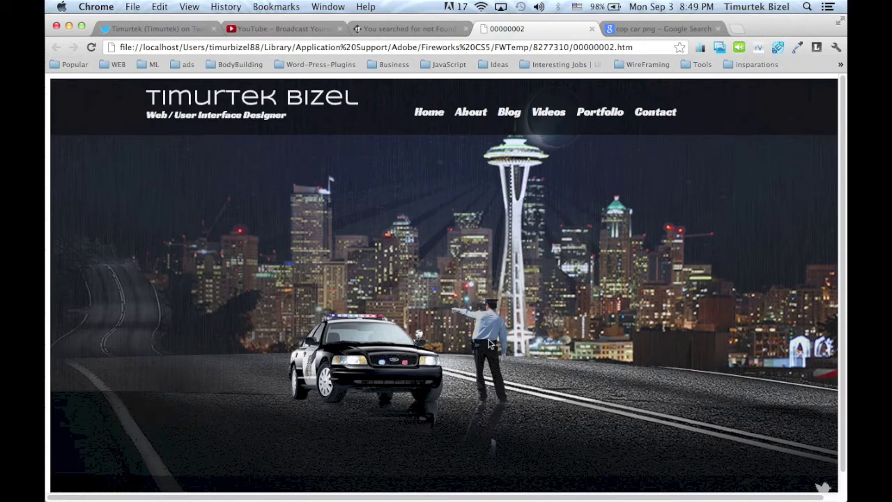
left_click(634, 32)
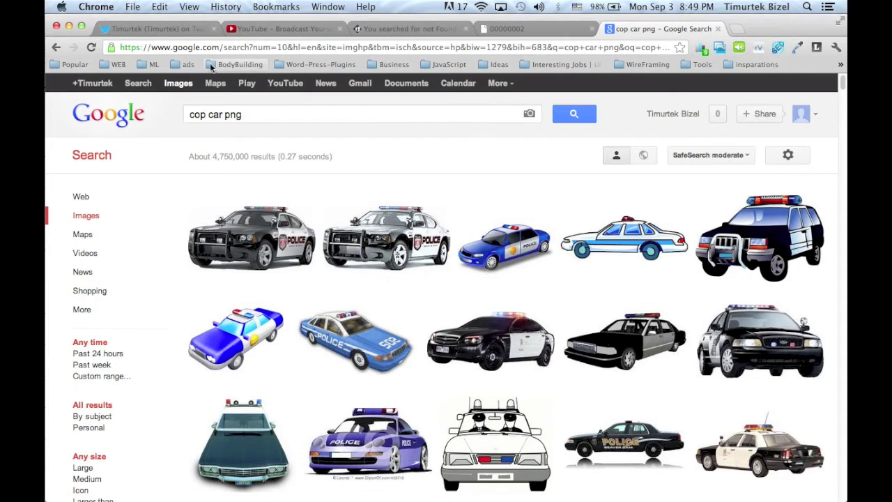
- Replace the image search query with 'police png' and run it
left_click(276, 115)
double_click(277, 117)
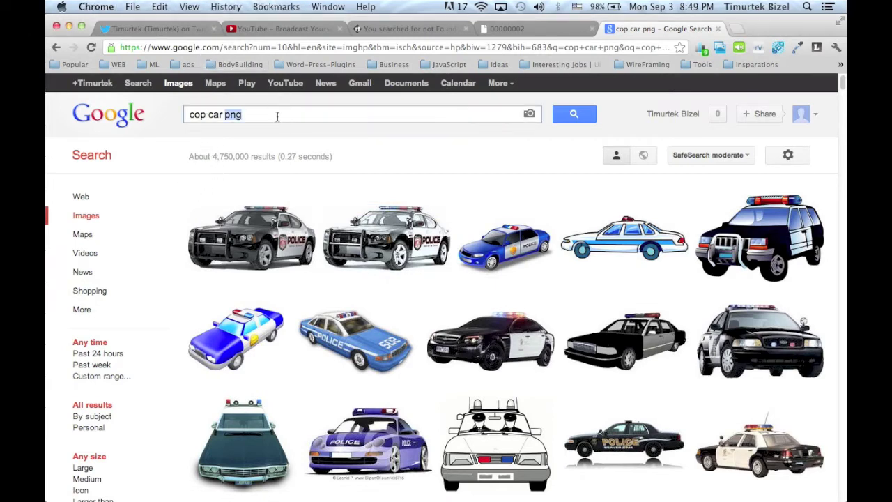
triple_click(277, 117)
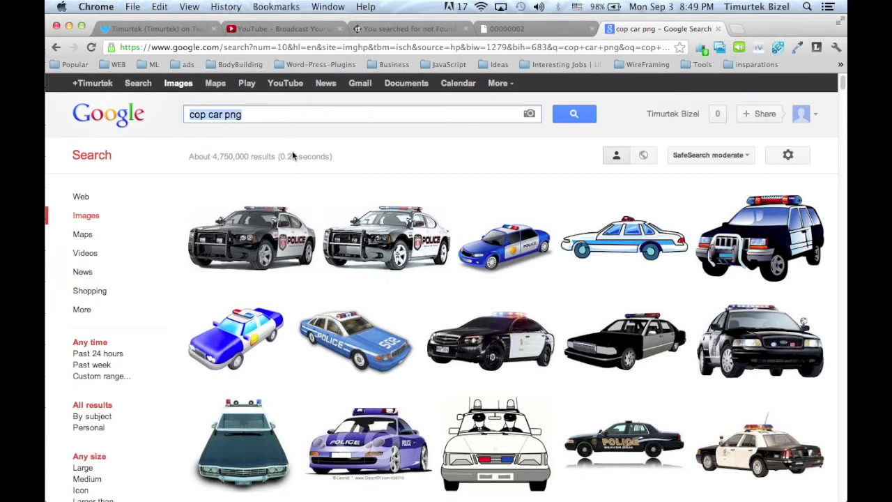
left_click(329, 115)
double_click(329, 115)
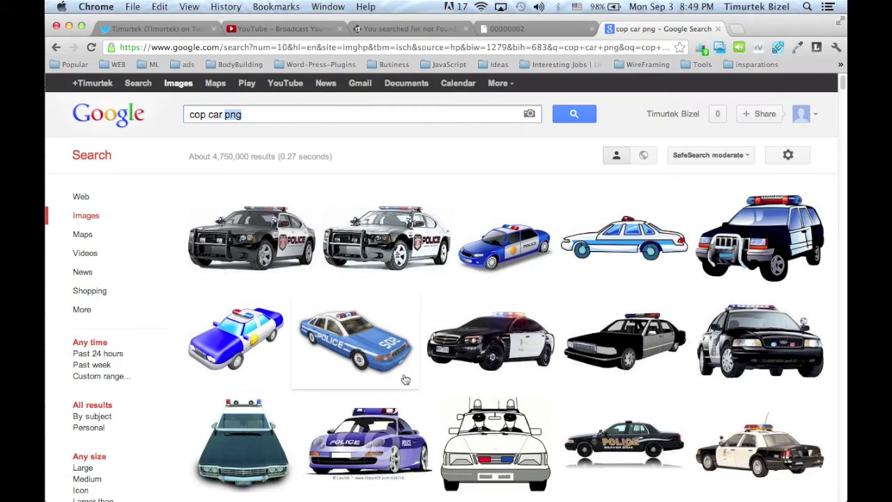
scroll(405, 379, "down", 10)
scroll(404, 378, "up", 10)
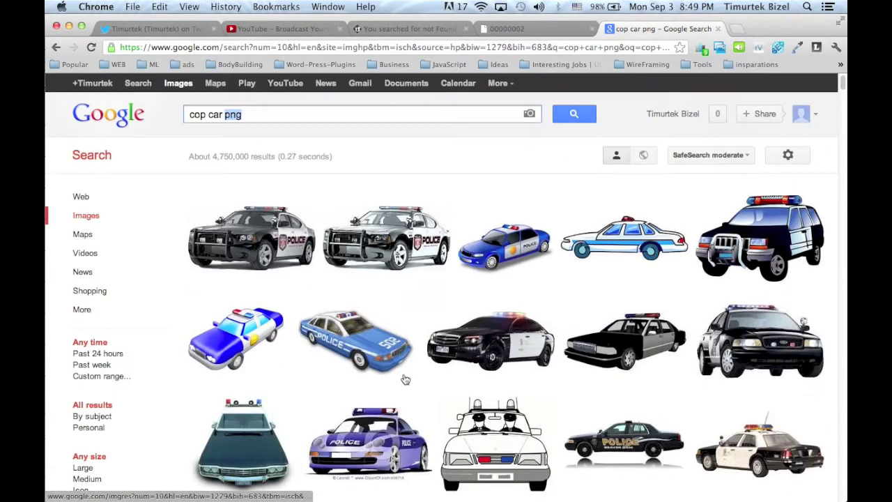
triple_click(319, 112)
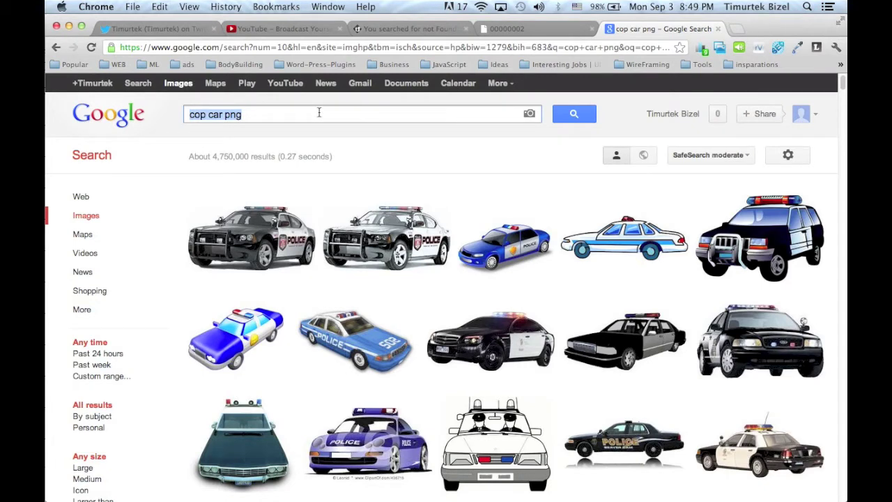
type("opl")
key("BackSpace")
key("BackSpace")
key("BackSpace")
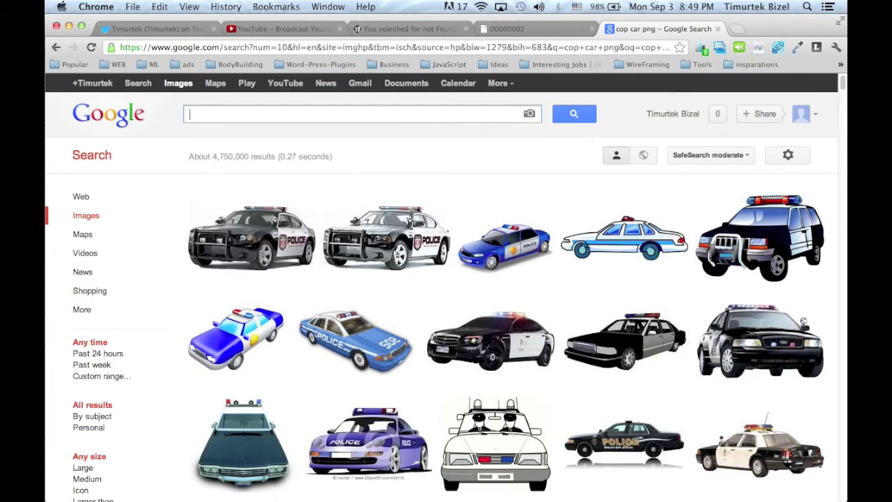
type("police p")
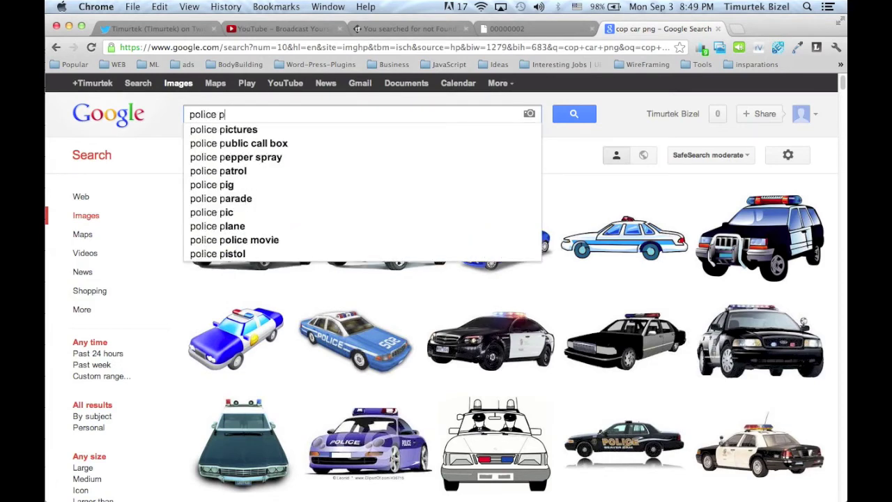
type("ng")
key("Return")
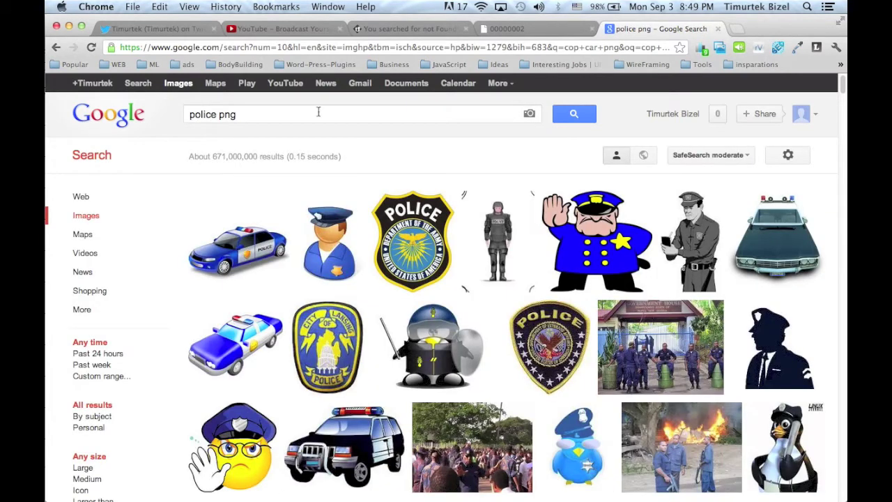
- Refine the search to 'police officer png'
left_click(214, 114)
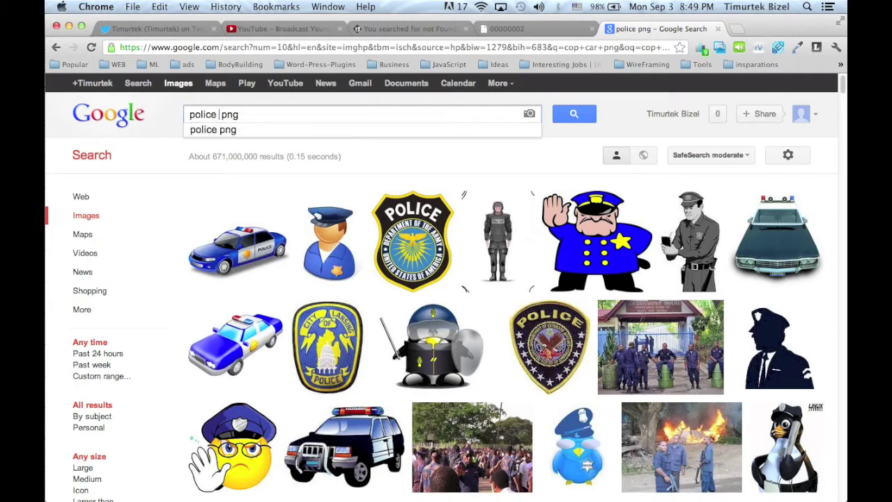
type("officer")
key("Return")
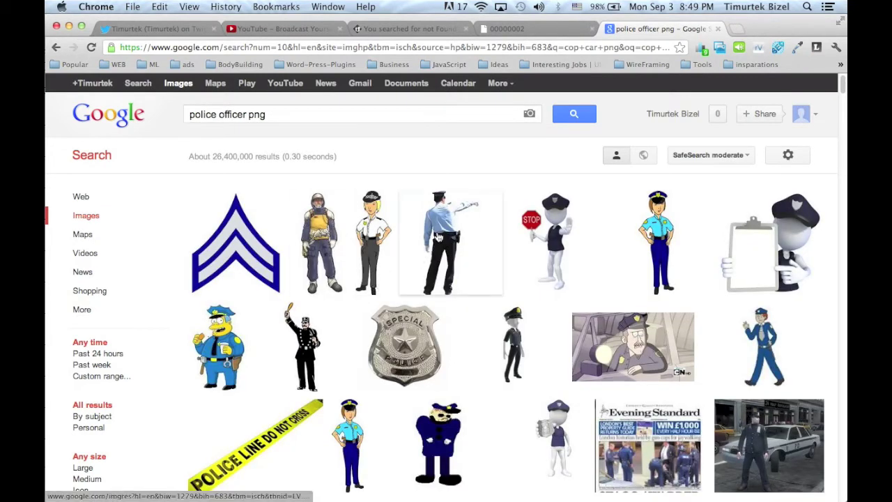
- Return to the local banner preview and switch to Fireworks
mouse_move(482, 227)
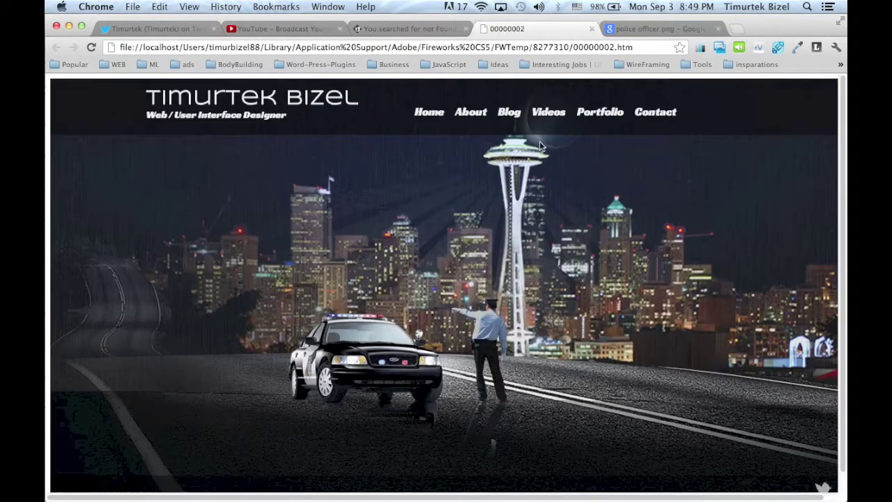
left_click(539, 31)
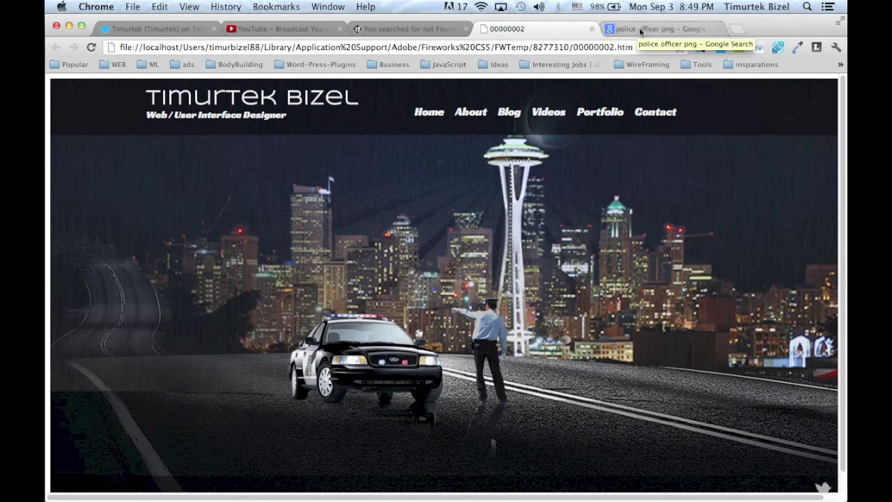
key("super+Tab")
key("super+Tab")
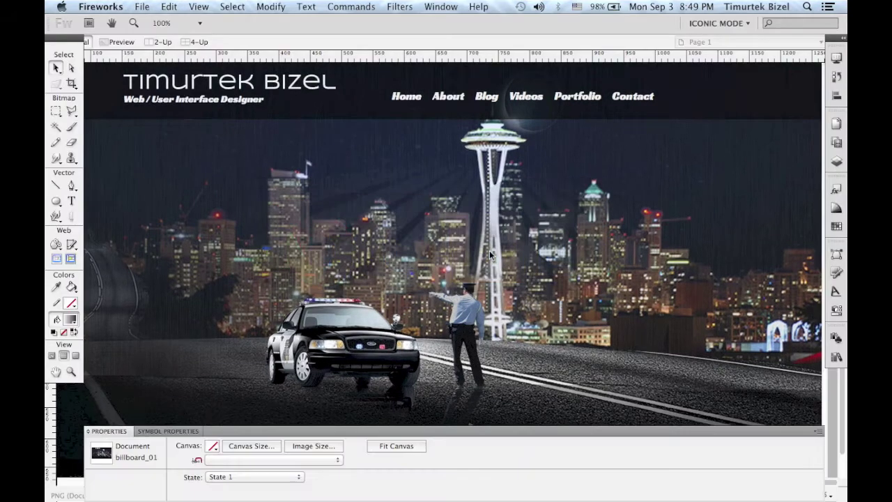
- Delete the police car, its shadow, the policeman and his reflection from the banner
scroll(415, 258, "down", 3)
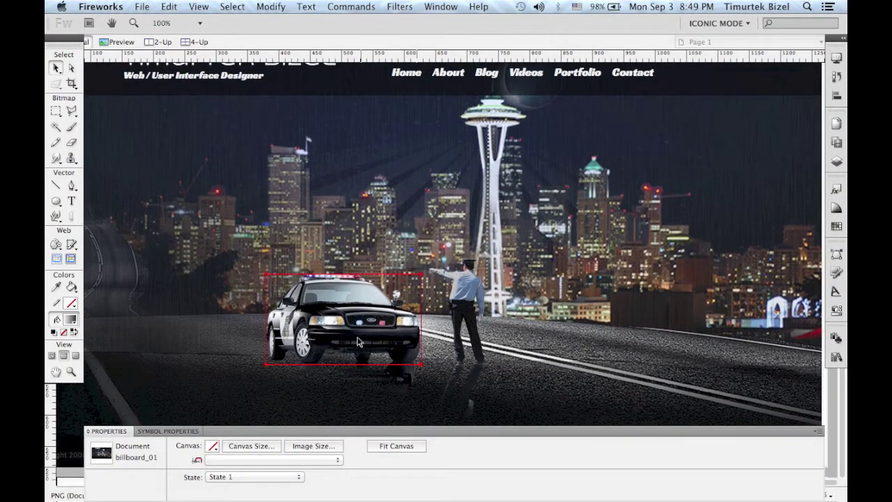
left_click(356, 336)
key("Delete")
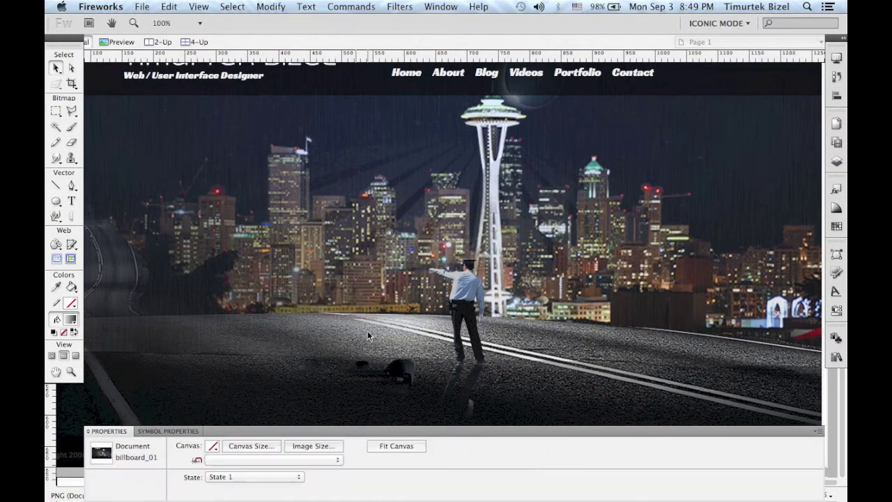
left_click(375, 376)
key("Delete")
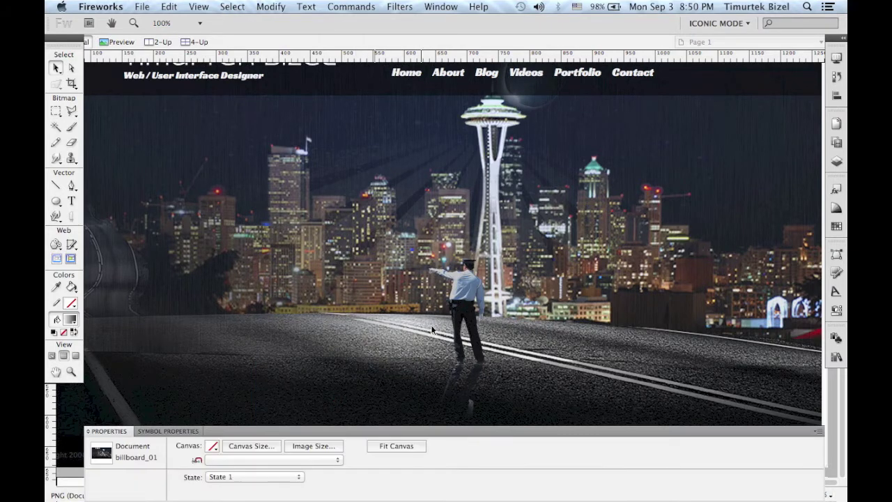
left_click(458, 318)
key("Delete")
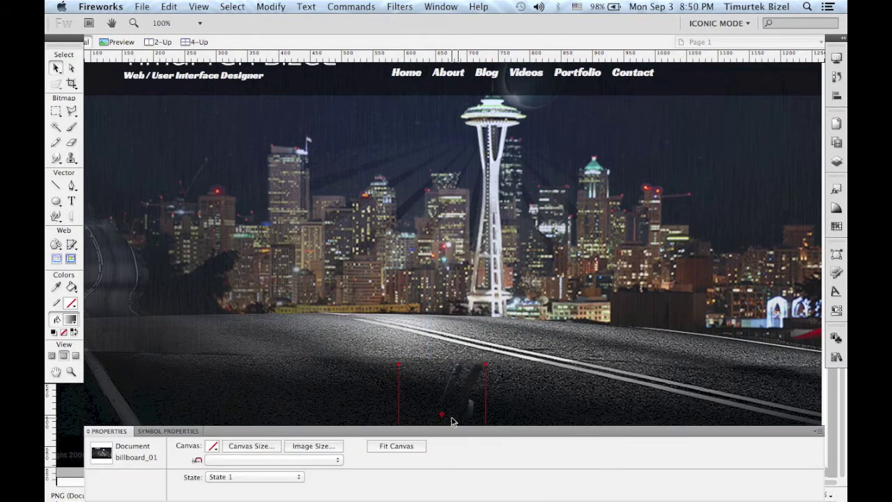
left_click(453, 416)
key("Delete")
key("super+Tab")
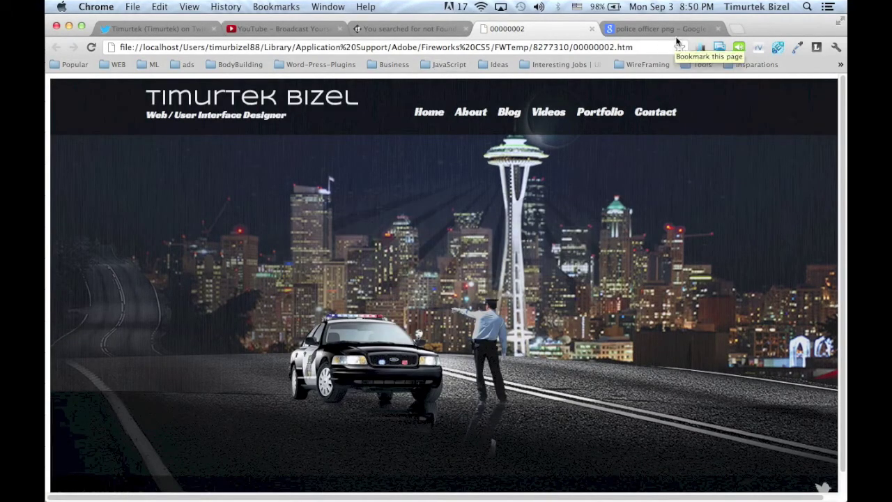
- Open the French-Police-Officer.png result and copy the pointing officer image
left_click(666, 29)
mouse_move(452, 243)
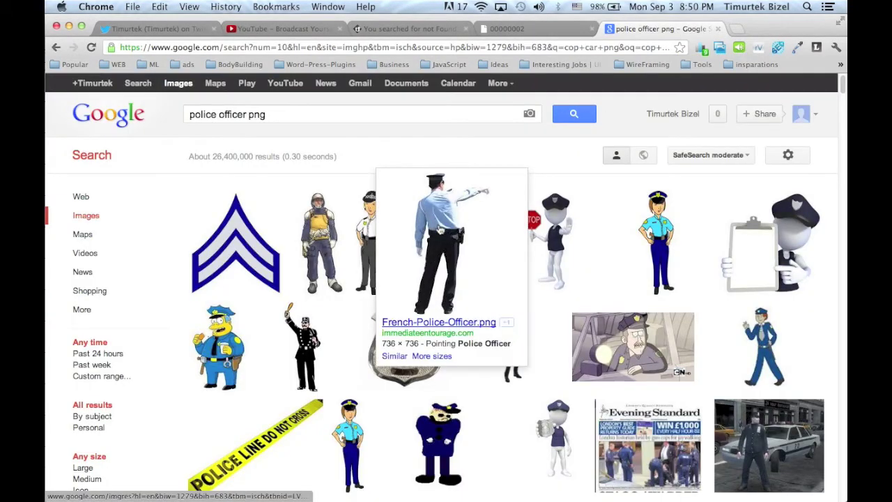
left_click(440, 230)
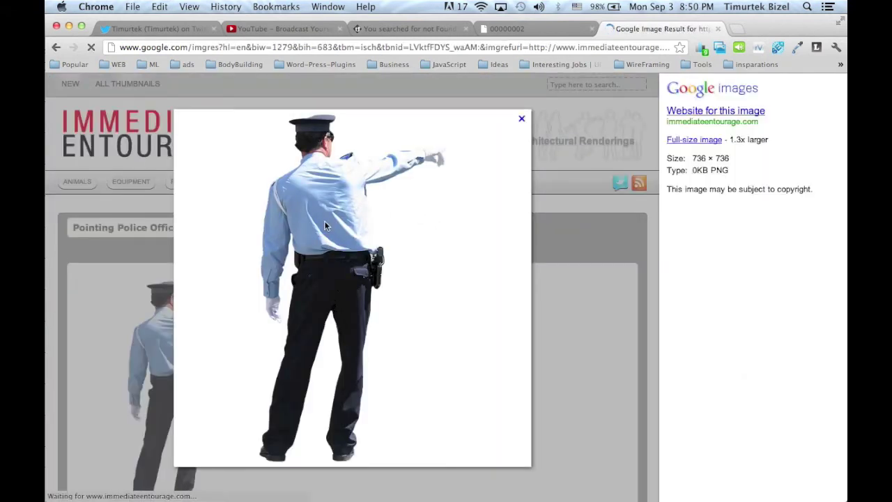
right_click(324, 221)
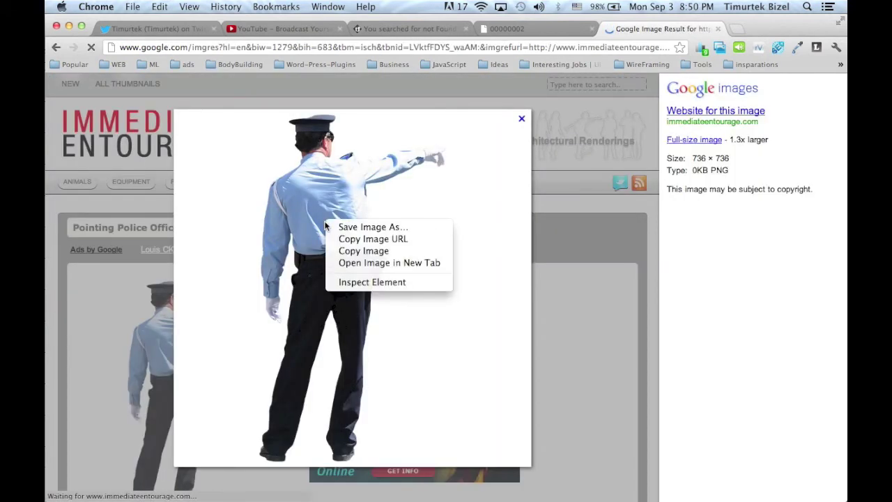
left_click(362, 252)
key("super+Tab")
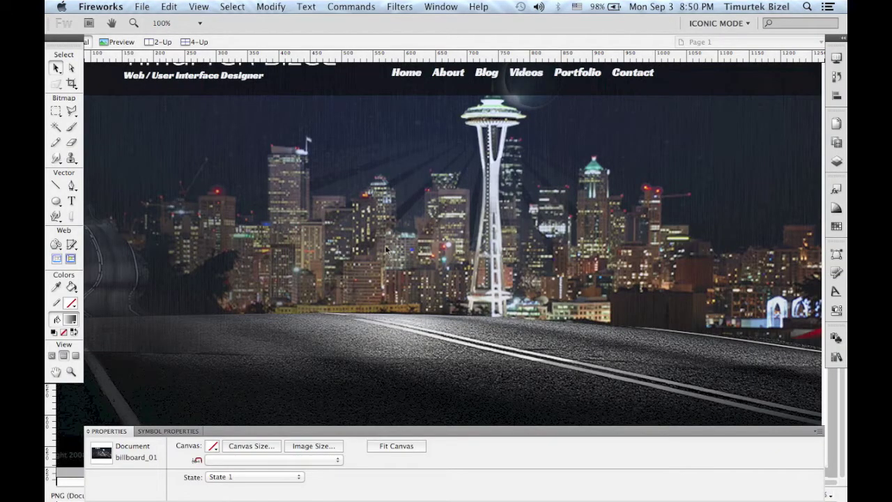
- Paste the copied officer into the banner and drag him into position
key("super+v")
left_click_drag(267, 167, 490, 228)
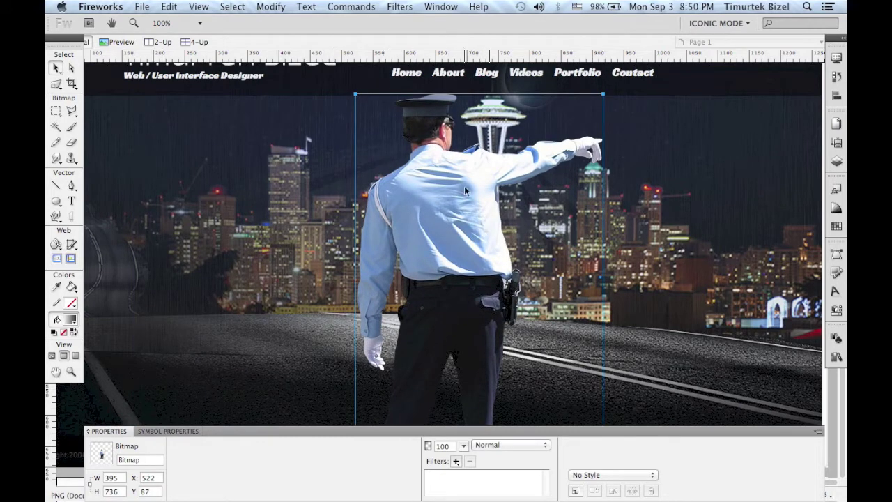
left_click_drag(487, 209, 470, 231)
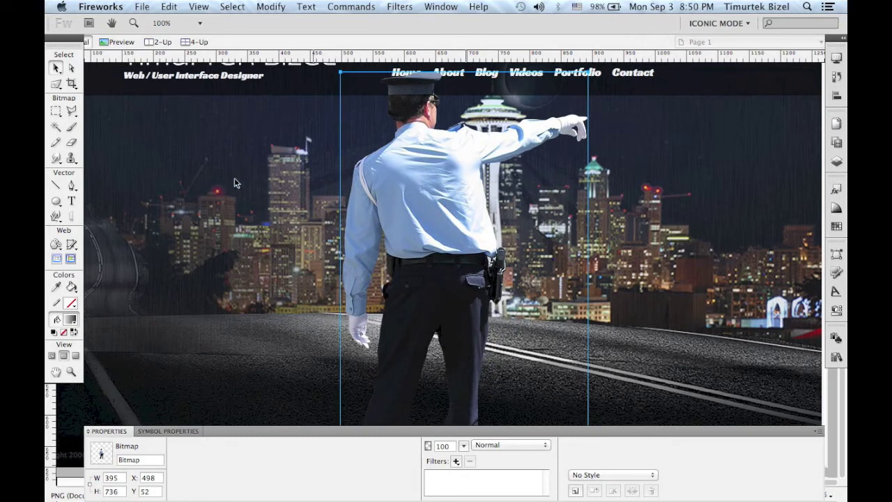
- Scale the officer down to about 100 × 187 and nudge him onto the road
left_click(56, 83)
left_click(67, 101)
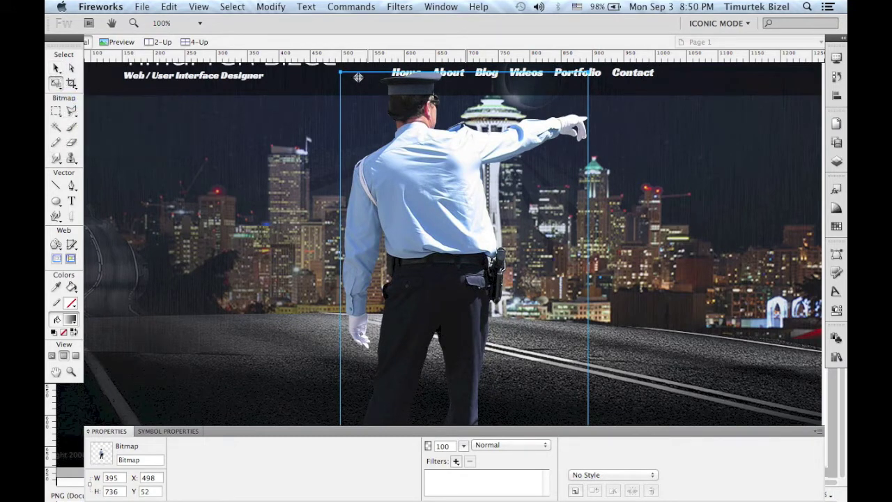
left_click_drag(340, 72, 538, 306)
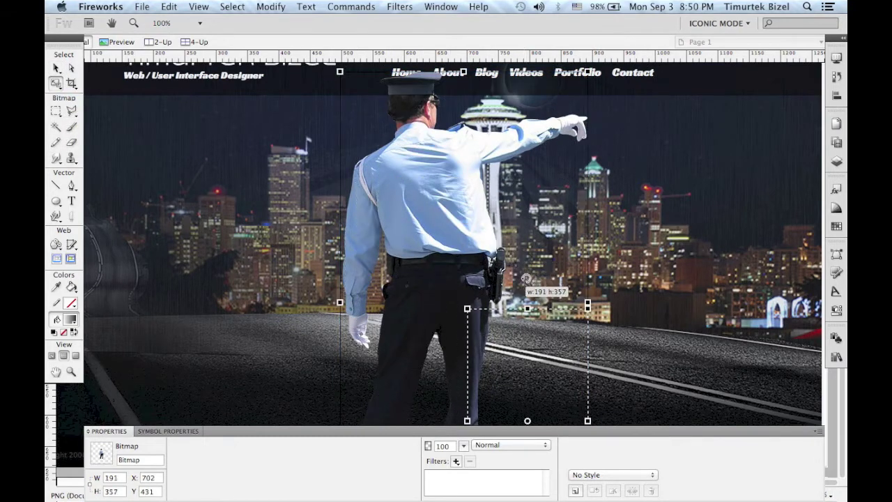
left_click_drag(468, 302, 455, 248)
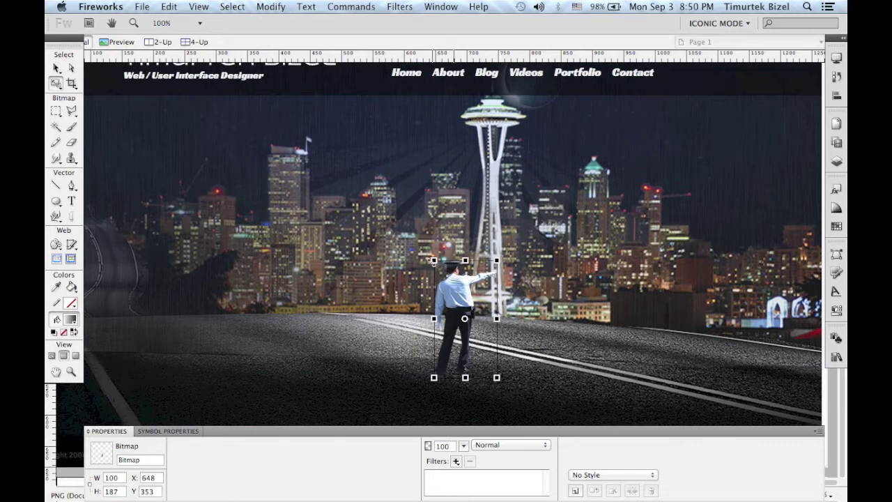
key("v")
mouse_move(455, 292)
left_mouse_down()
mouse_move(454, 279)
mouse_move(443, 276)
mouse_move(453, 277)
left_mouse_up()
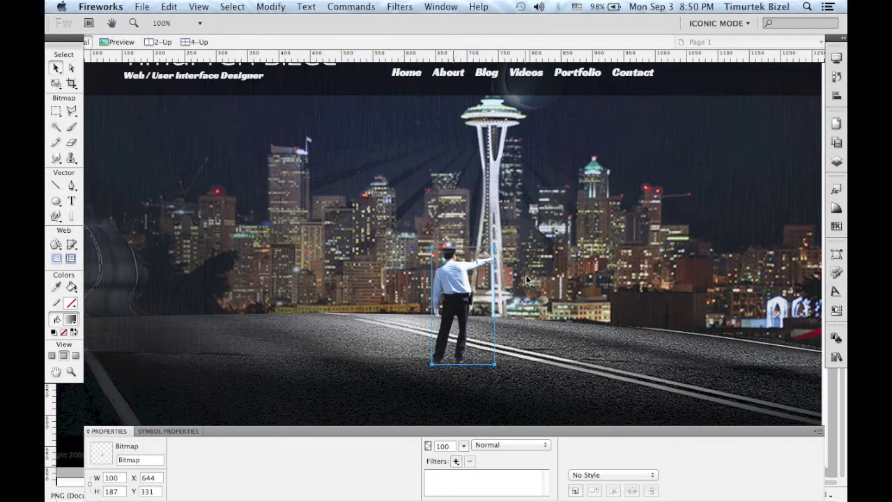
left_click(485, 278, "shift")
- Copy the officer and paste a duplicate of him onto the canvas
left_click(485, 281)
right_click(461, 280)
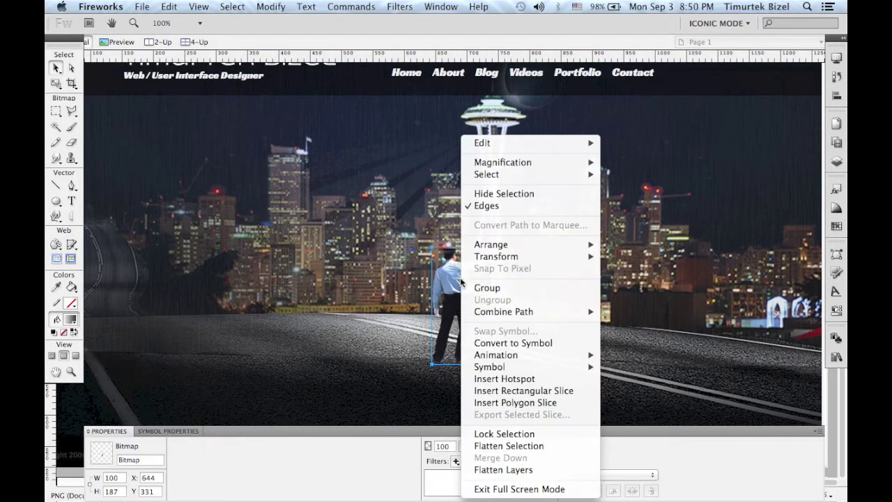
mouse_move(491, 144)
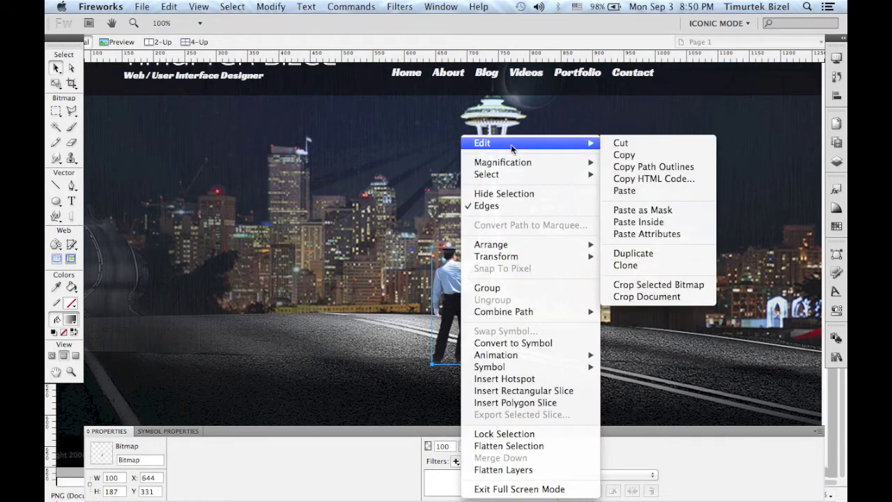
left_click(635, 158)
left_click(554, 202)
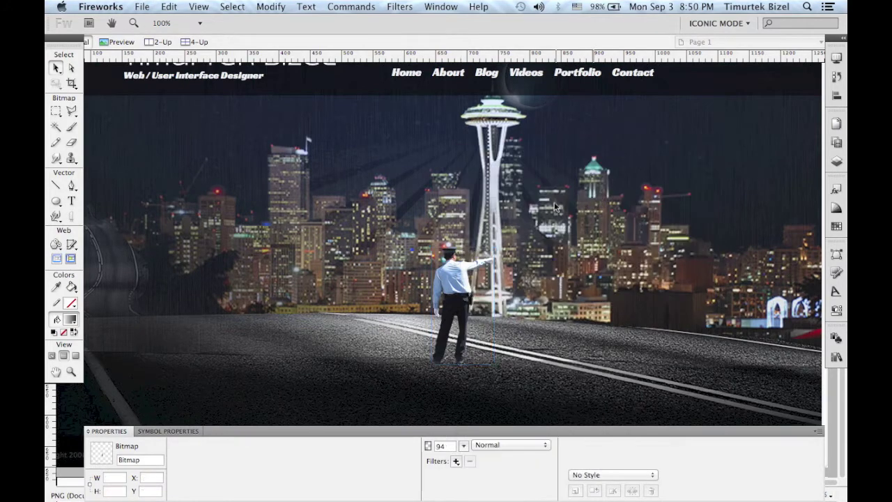
right_click(555, 202)
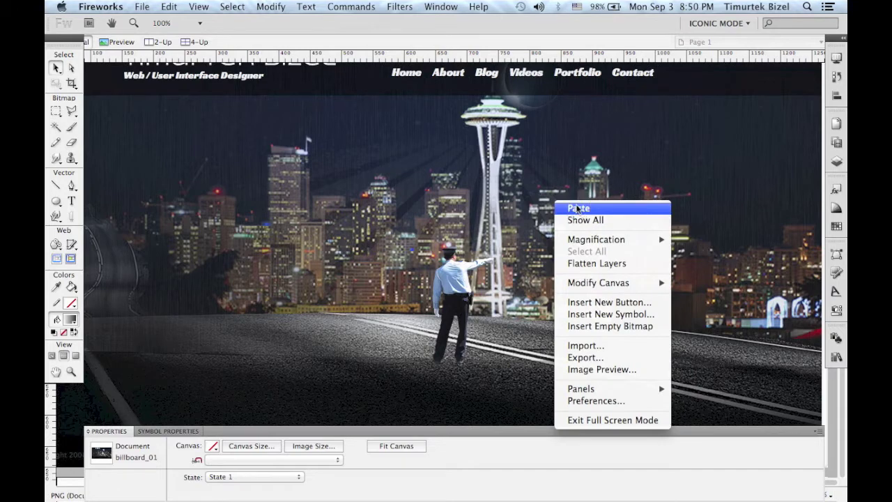
left_click(577, 208)
mouse_move(451, 290)
left_mouse_down()
mouse_move(527, 289)
mouse_move(454, 287)
left_mouse_up()
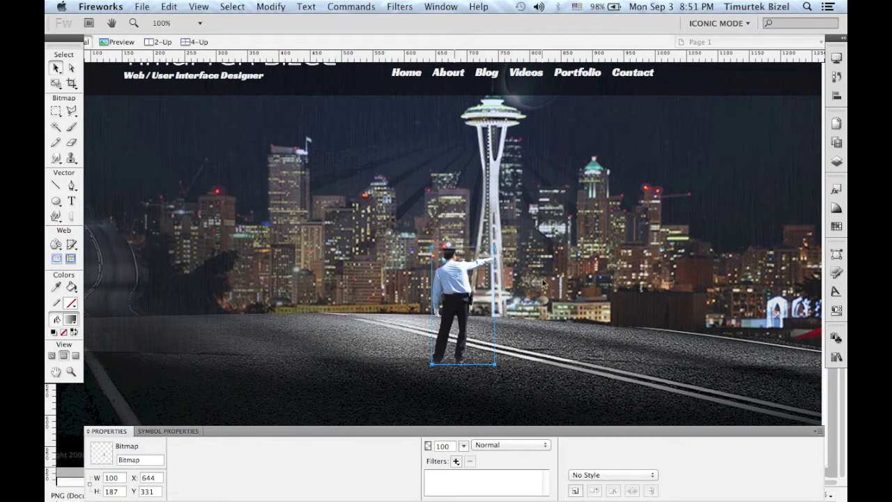
key("super+d")
- Flip the duplicate vertically, place it beneath his feet, and hide the panels
left_click(454, 277)
right_click(454, 276)
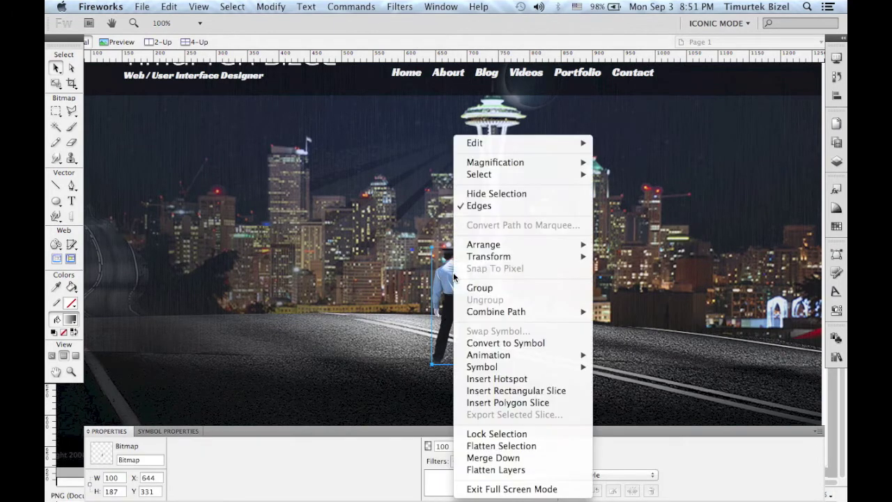
mouse_move(491, 258)
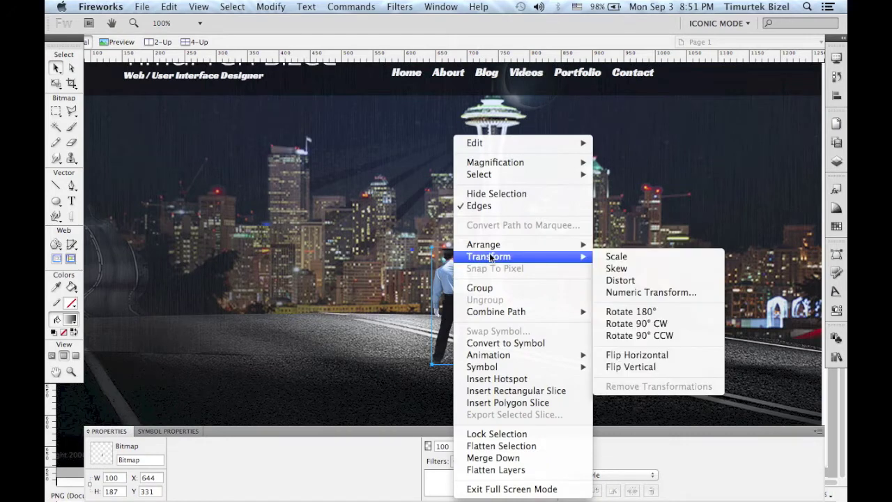
left_click(645, 367)
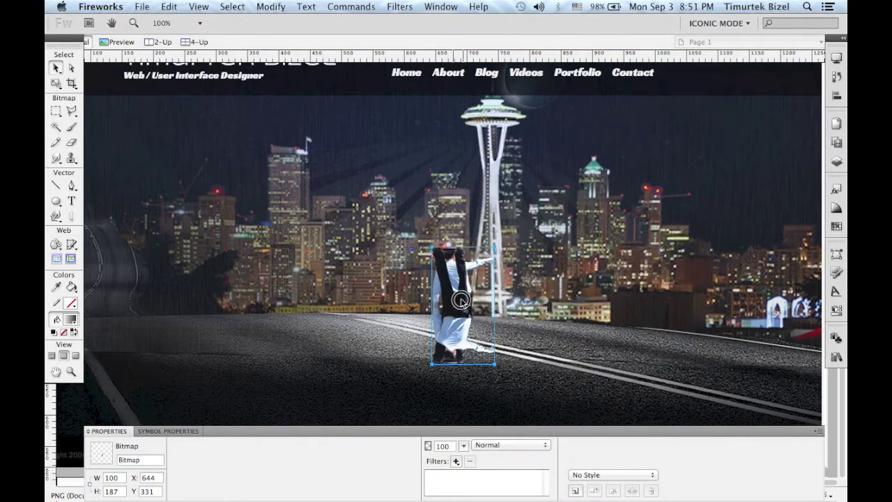
left_click_drag(464, 300, 619, 276)
left_click_drag(505, 242, 451, 404)
left_click(521, 372)
key("Tab")
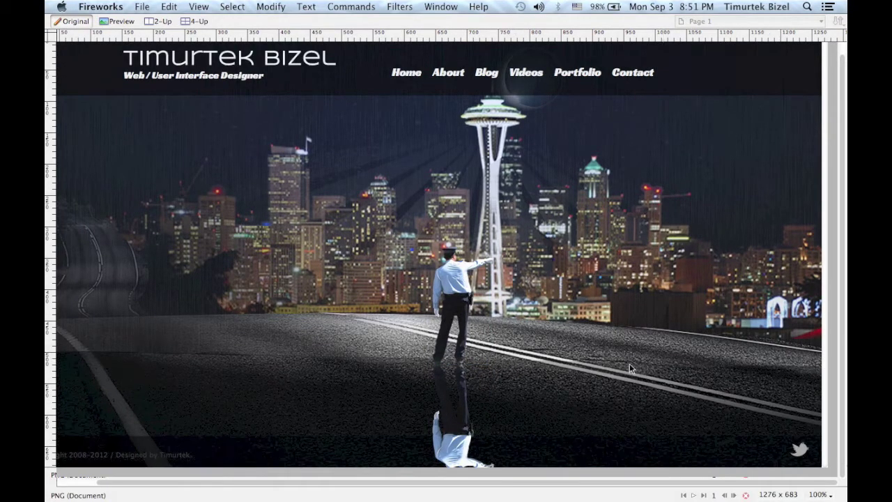
scroll(630, 364, "up", 1)
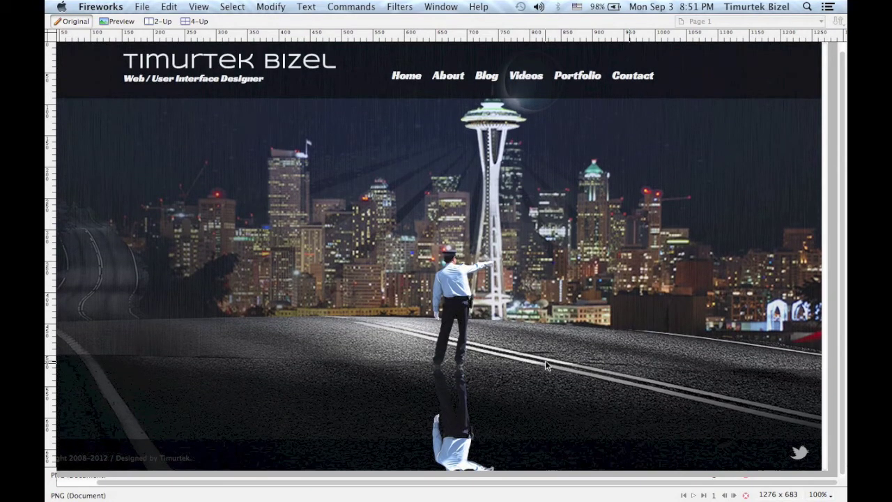
- Apply a linear top-to-bottom Auto Vector Mask fade to the flipped reflection
left_click(446, 430)
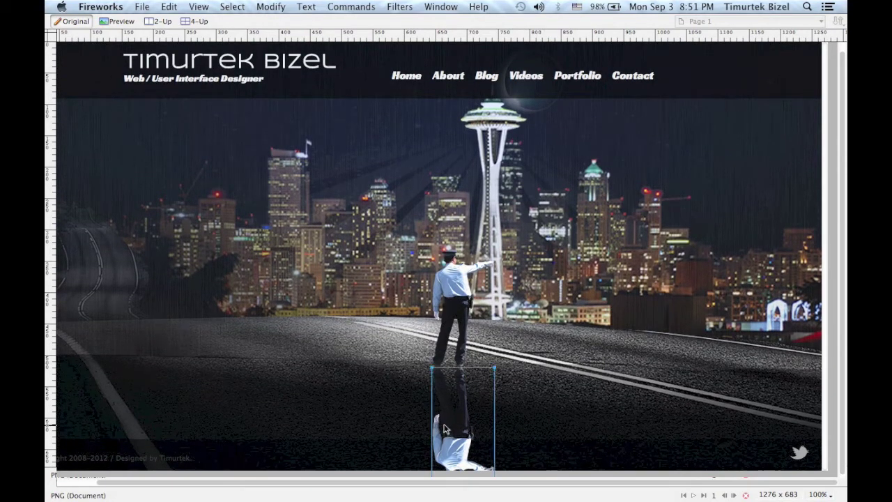
left_click(348, 6)
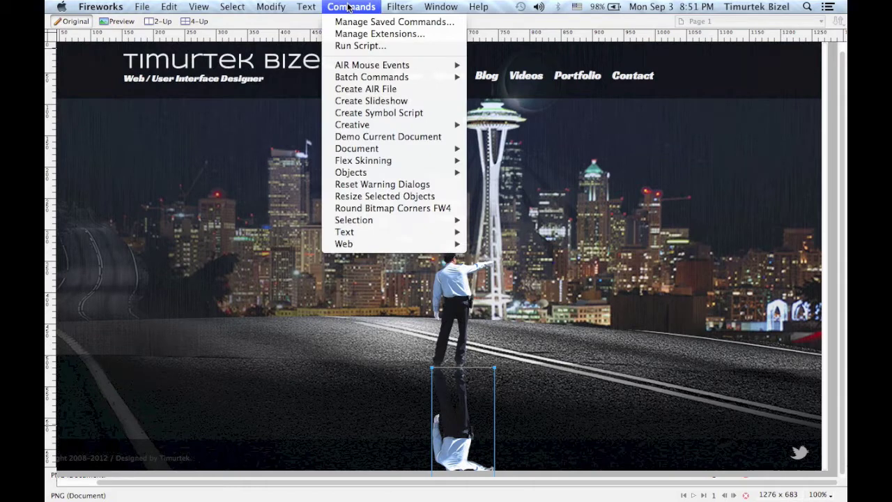
mouse_move(357, 127)
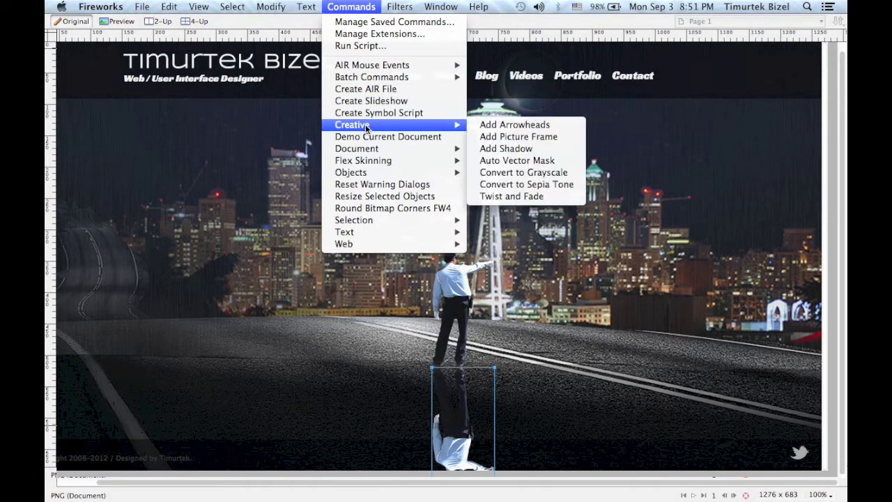
left_click(509, 161)
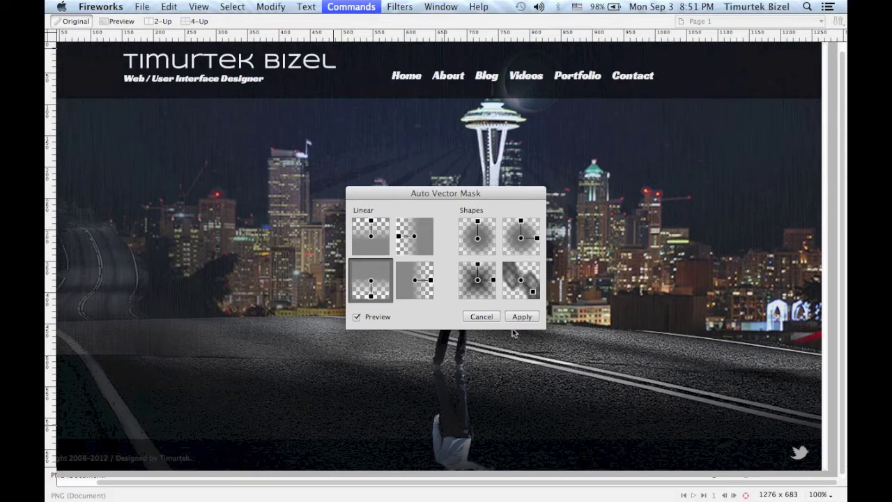
left_click(514, 318)
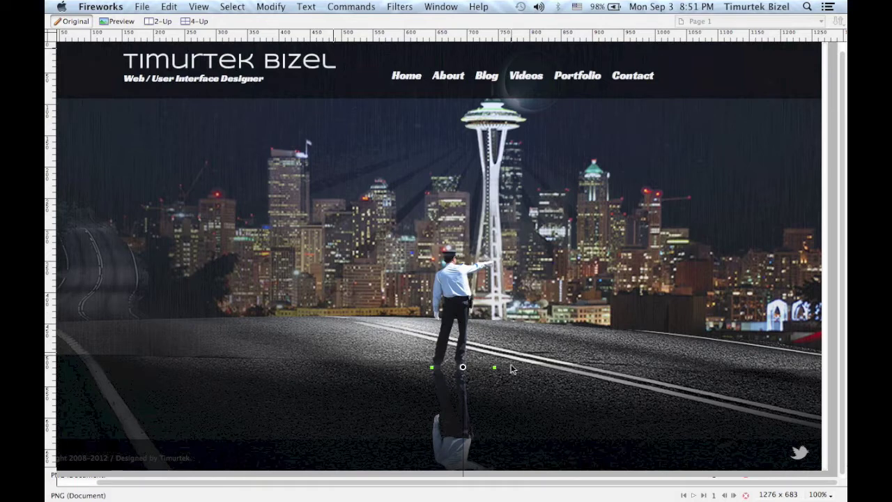
- Move the reflection up and shorten its fade gradient
left_click_drag(448, 400, 548, 360)
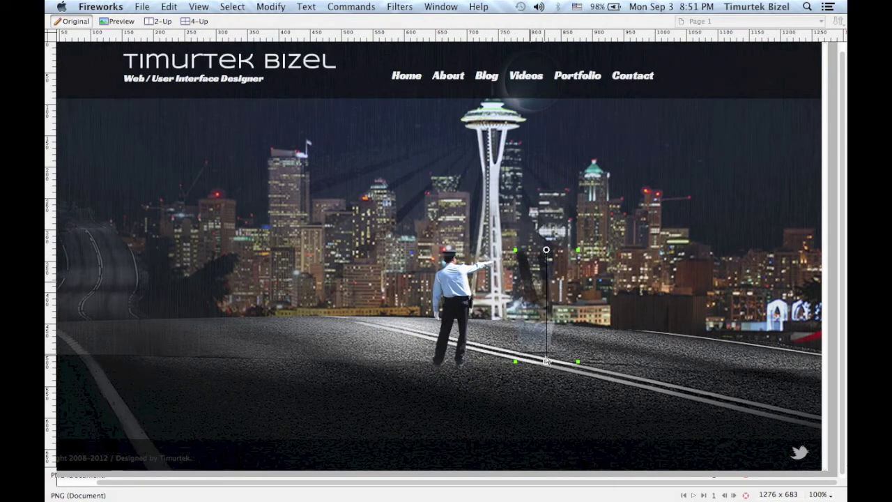
left_click_drag(537, 279, 542, 275)
left_click_drag(551, 359, 547, 317)
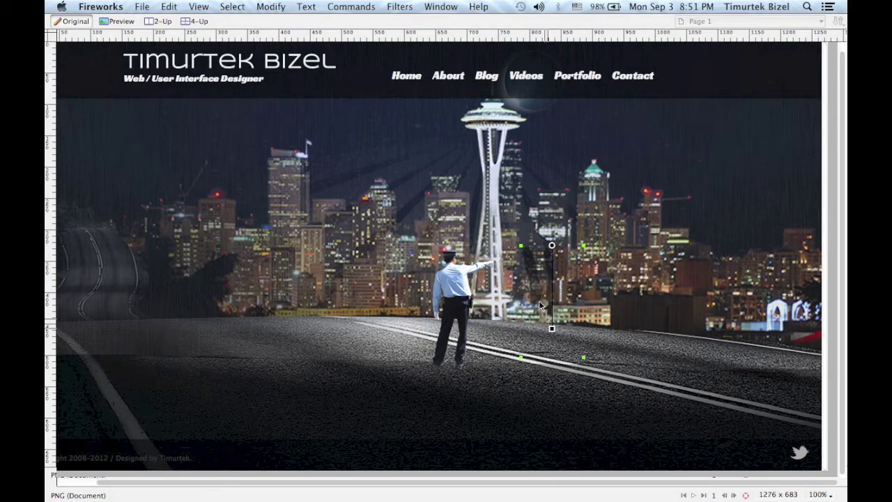
- Move the officer over the skyline, align the reflection under his feet, and restore panels
left_click(459, 307)
left_click_drag(458, 307, 421, 220)
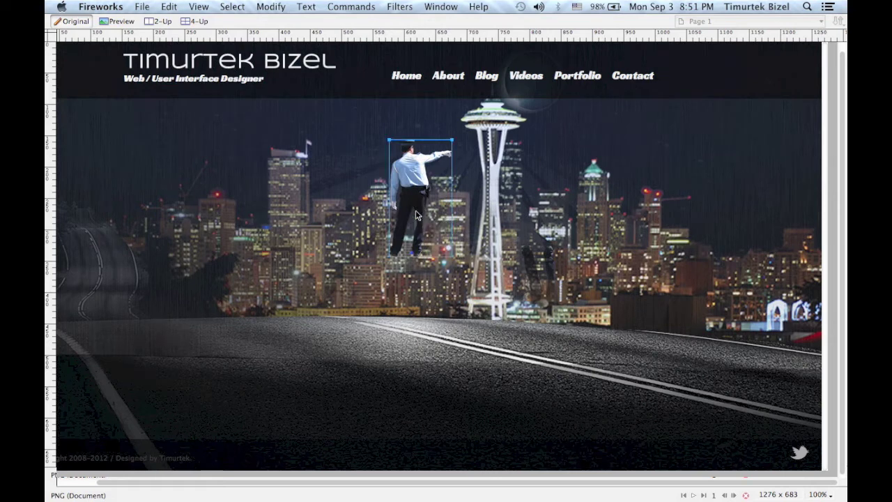
left_click(531, 285)
left_click_drag(531, 286, 487, 282)
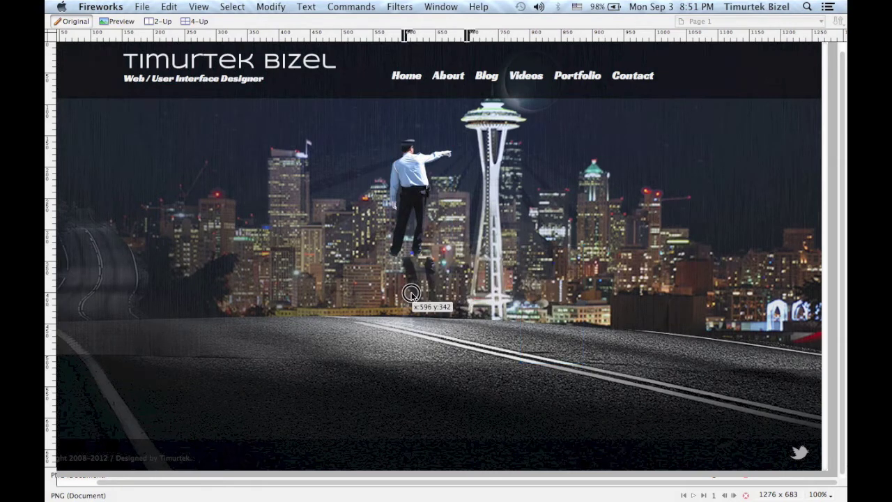
left_click_drag(411, 294, 403, 293)
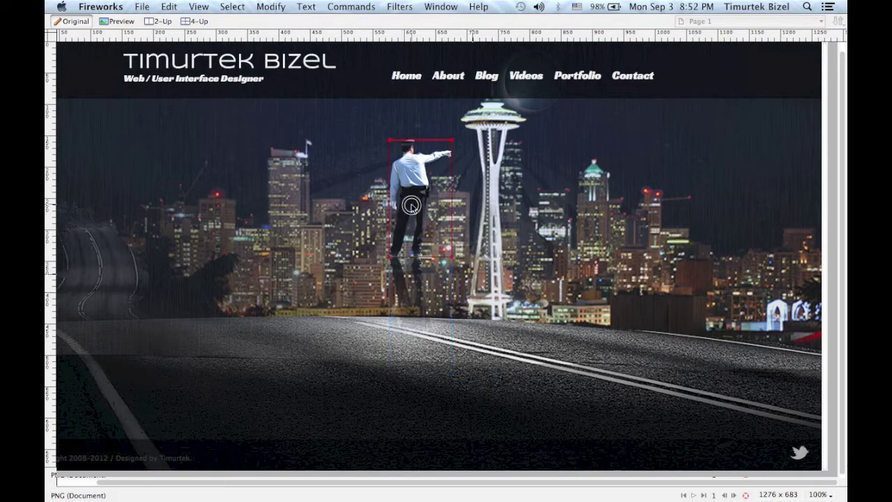
left_click(437, 253)
left_click(414, 299)
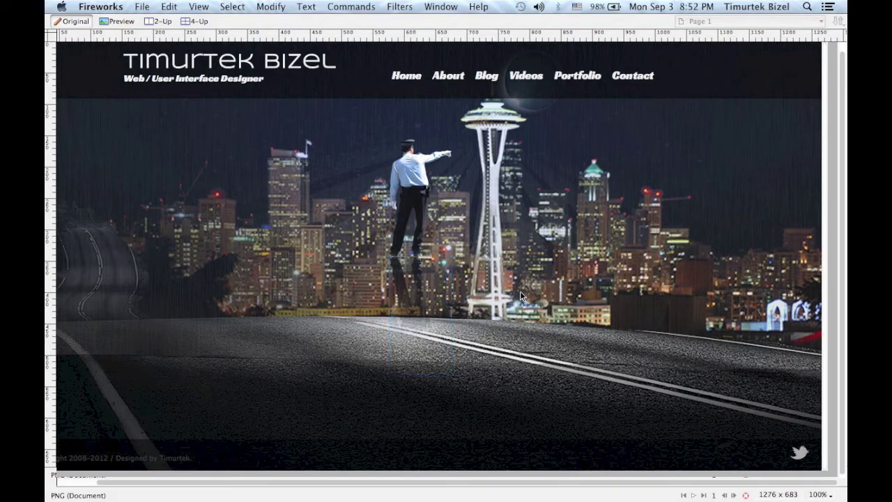
key("Tab")
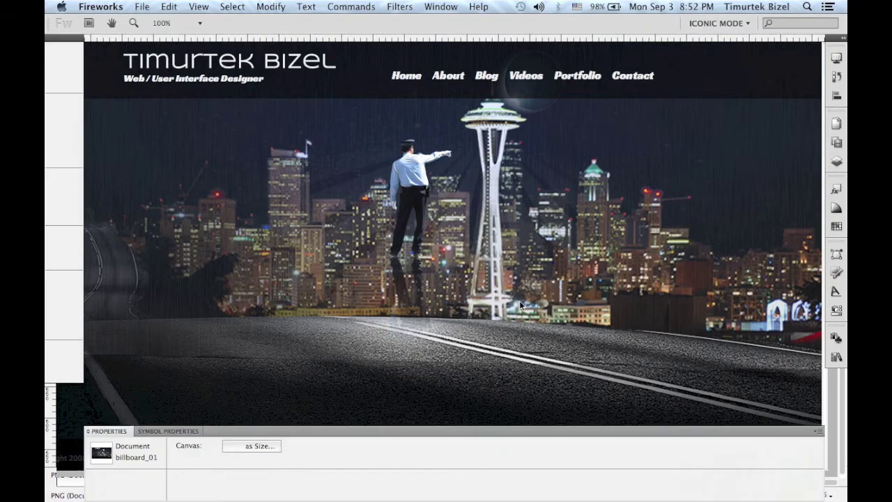
- Hide the city background layer and set the canvas colour to white
left_click(842, 40)
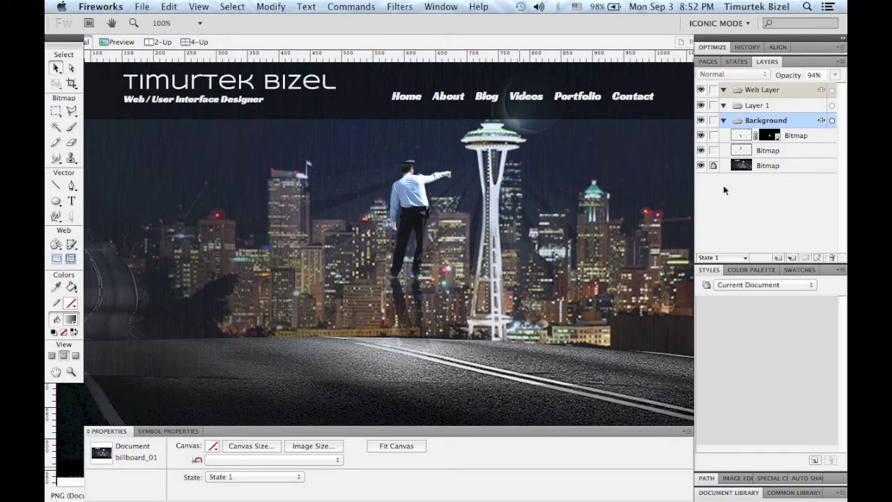
left_click(702, 166)
left_click(701, 166)
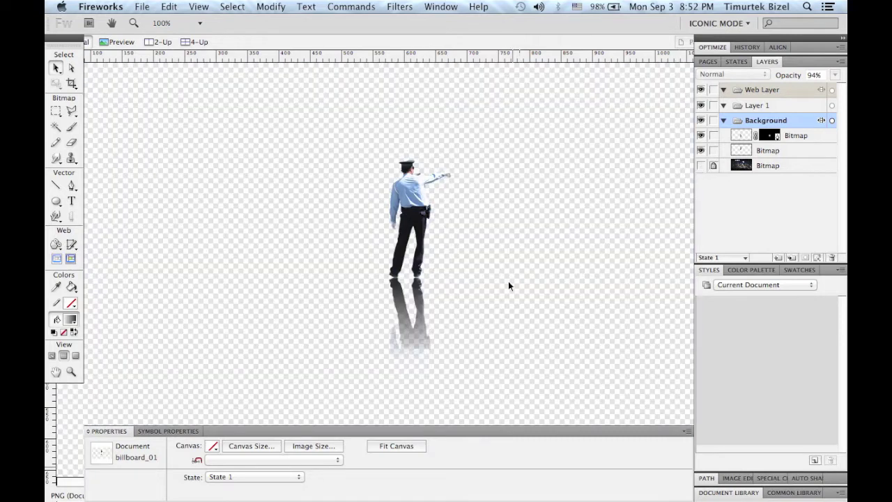
left_click(214, 446)
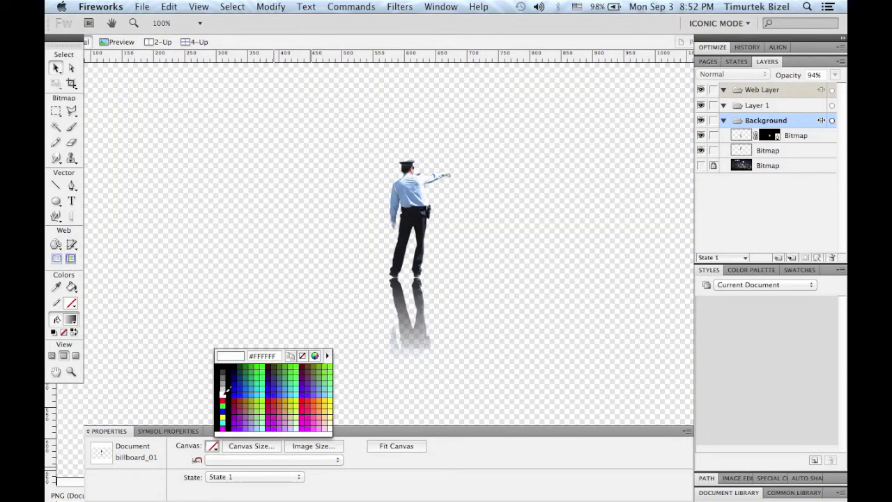
left_click(223, 391)
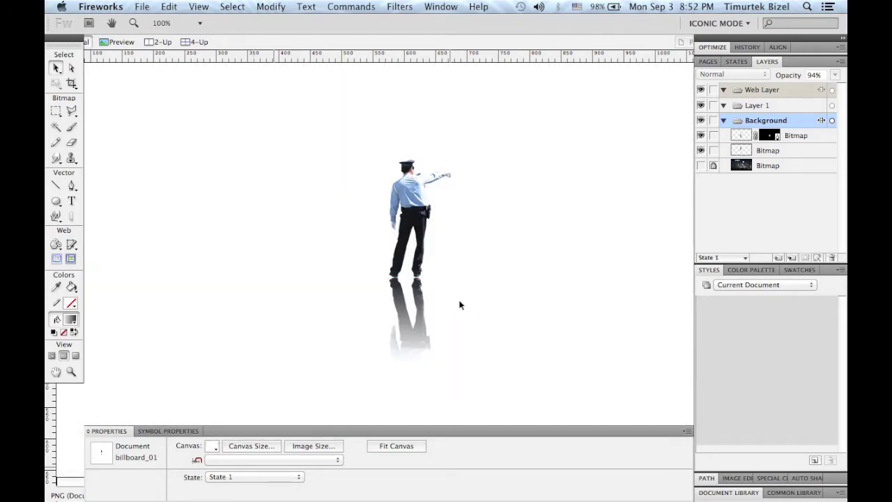
- Subselect the reflection's vector mask and drag its gradient handle to reshape the fade
left_click(404, 310)
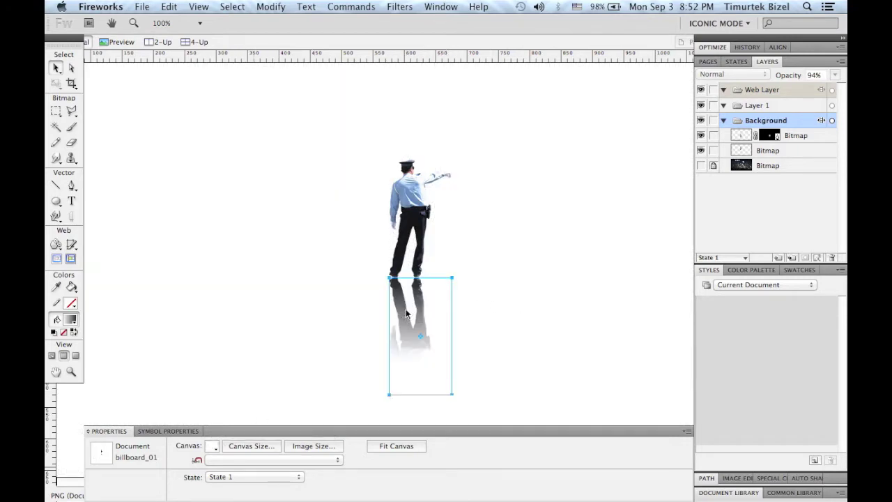
left_click(474, 307)
left_click(422, 352)
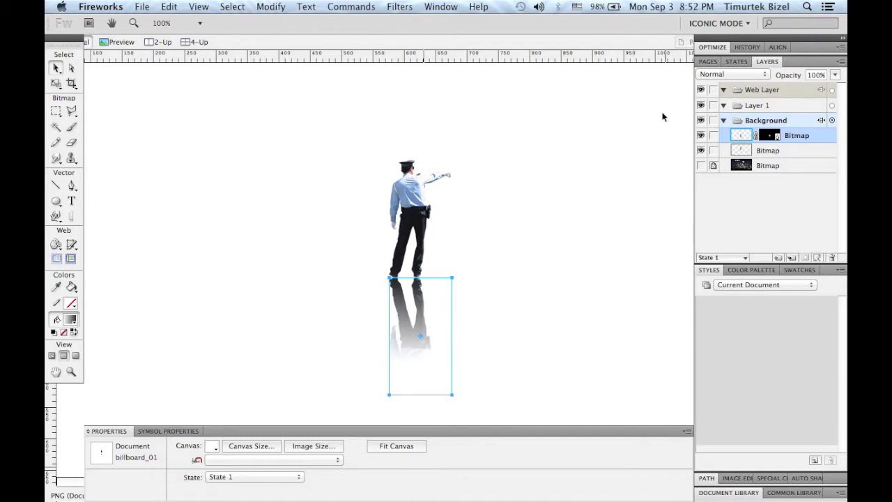
left_click(570, 130)
left_click(70, 69)
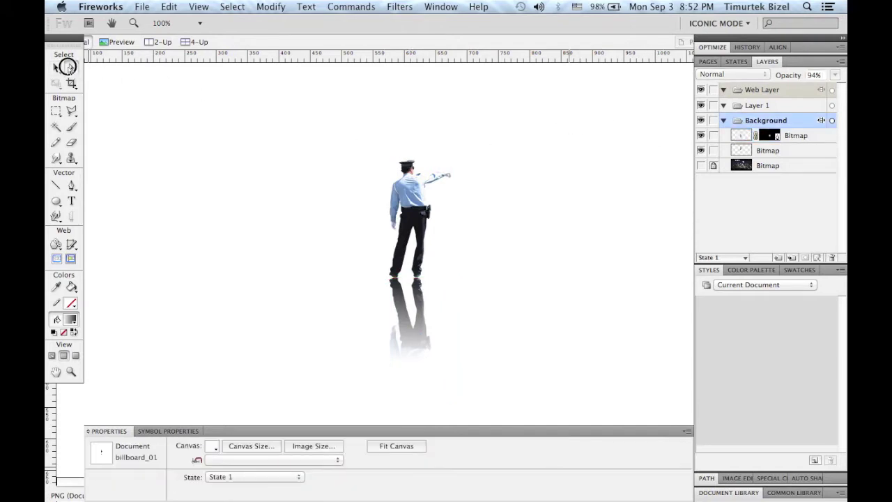
left_click(421, 329)
left_click_drag(57, 68, 119, 86)
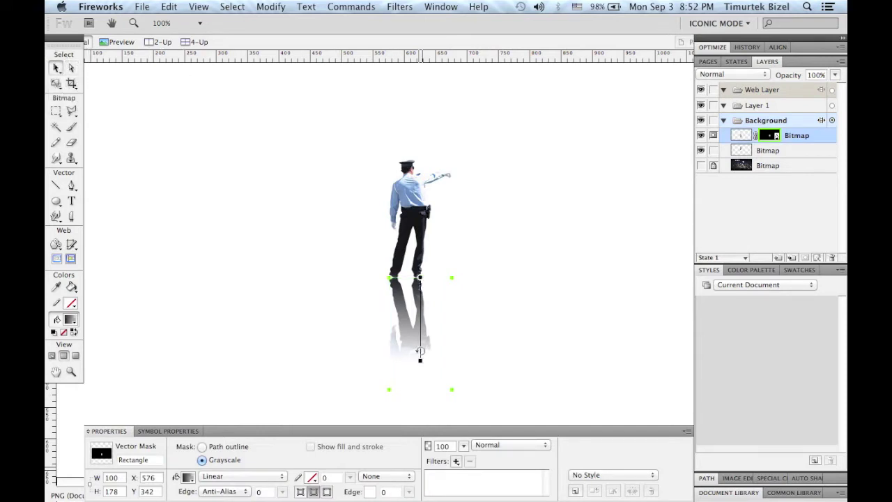
mouse_move(421, 362)
left_mouse_down()
mouse_move(421, 336)
mouse_move(420, 381)
mouse_move(420, 327)
mouse_move(421, 362)
left_mouse_up()
left_click(703, 168)
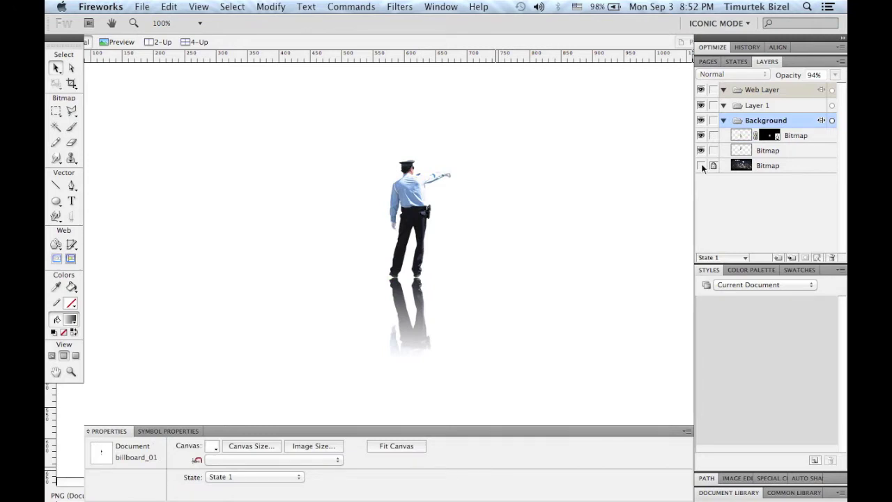
- Show the city background again and move the officer and reflection down onto the road
left_click(702, 167)
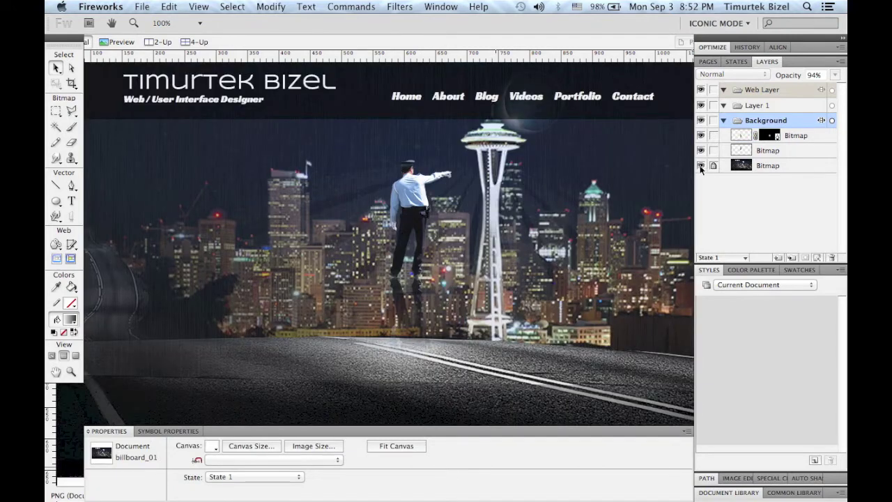
left_click(405, 251)
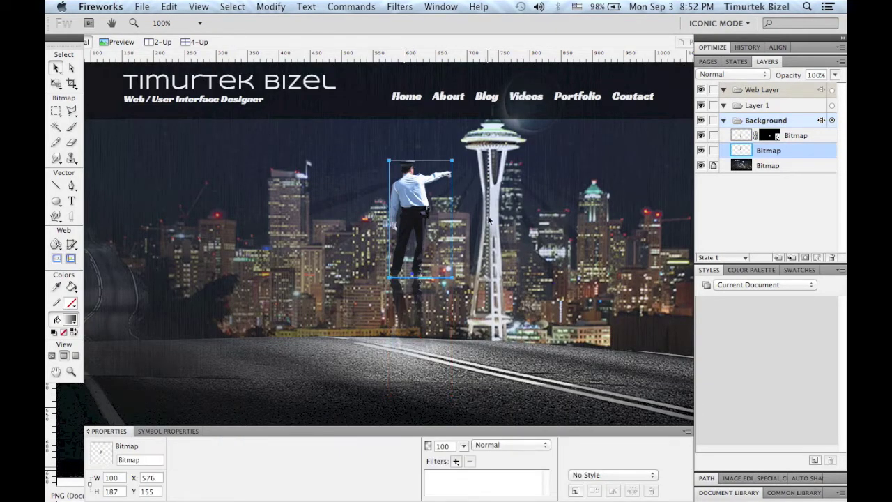
left_click(392, 272)
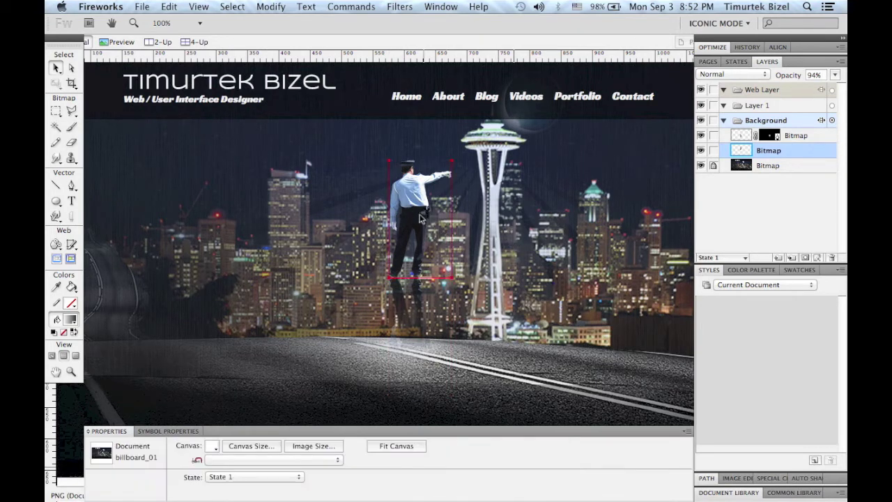
left_click_drag(421, 217, 394, 330)
key("super+a")
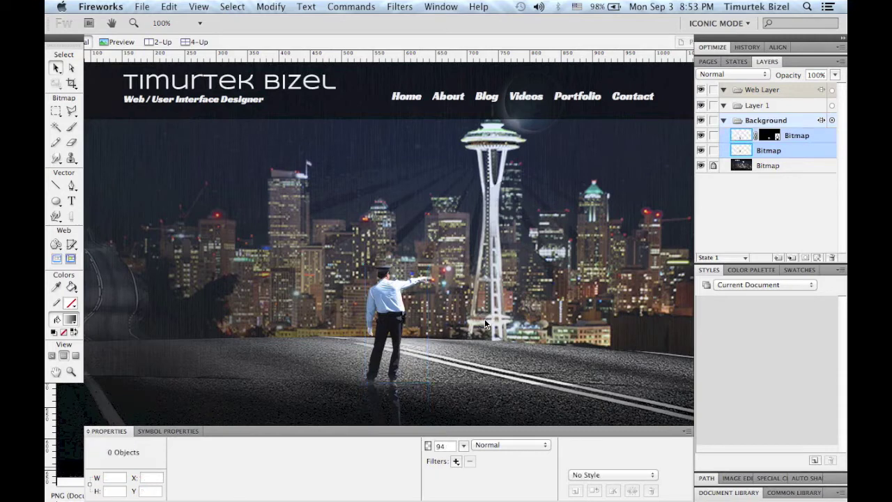
key("super+d")
scroll(476, 322, "down", 2)
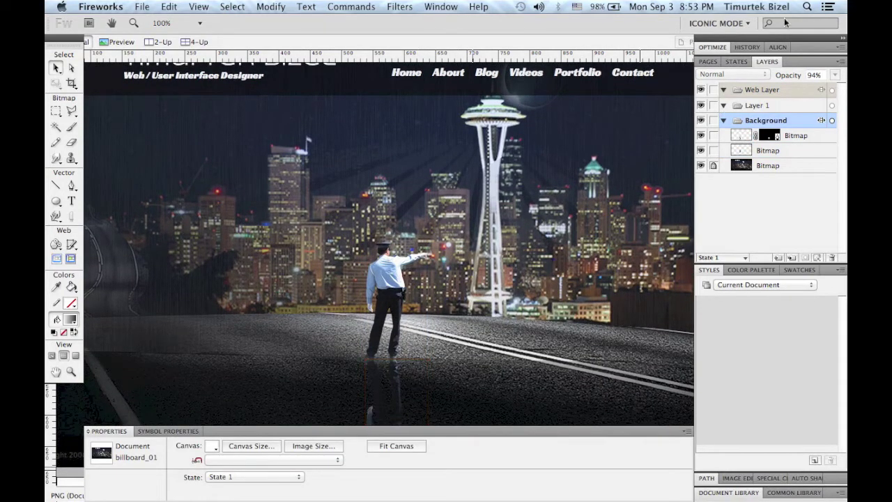
left_click(842, 40)
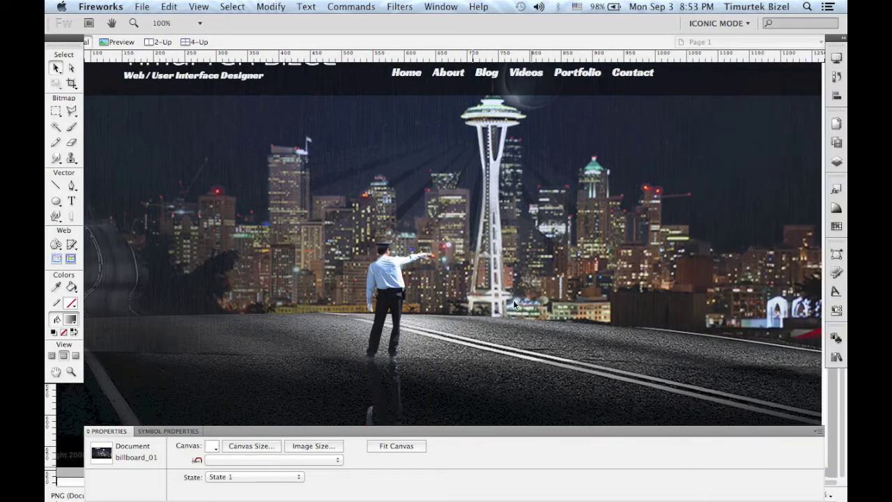
- Drag the reflection mask's gradient end handle so it fades softly into the road
left_click(90, 432)
left_click(392, 396)
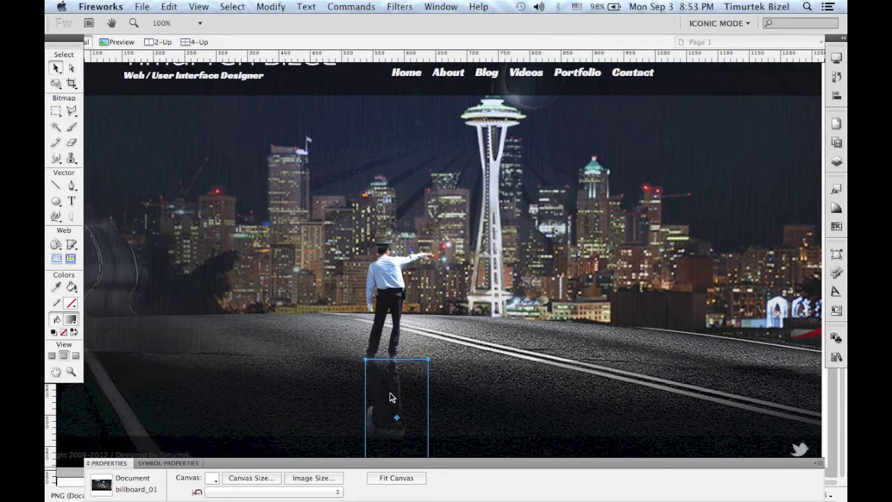
left_click(70, 67)
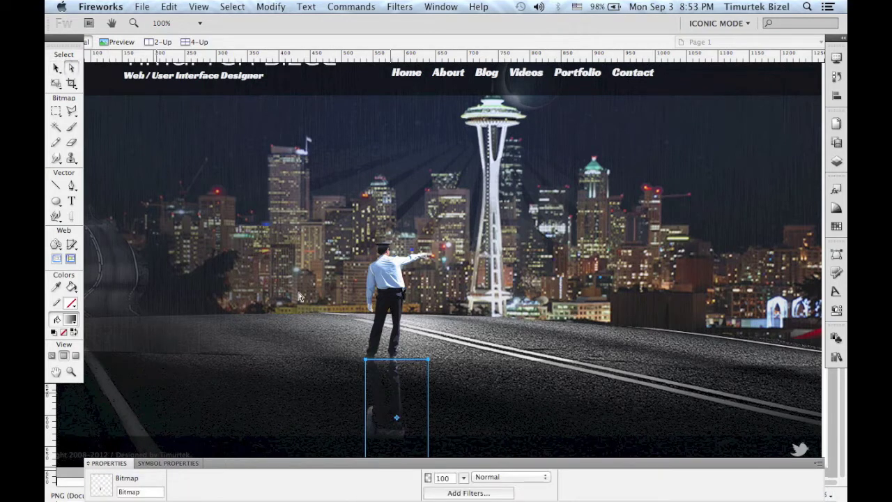
left_click(394, 389)
left_click(55, 67)
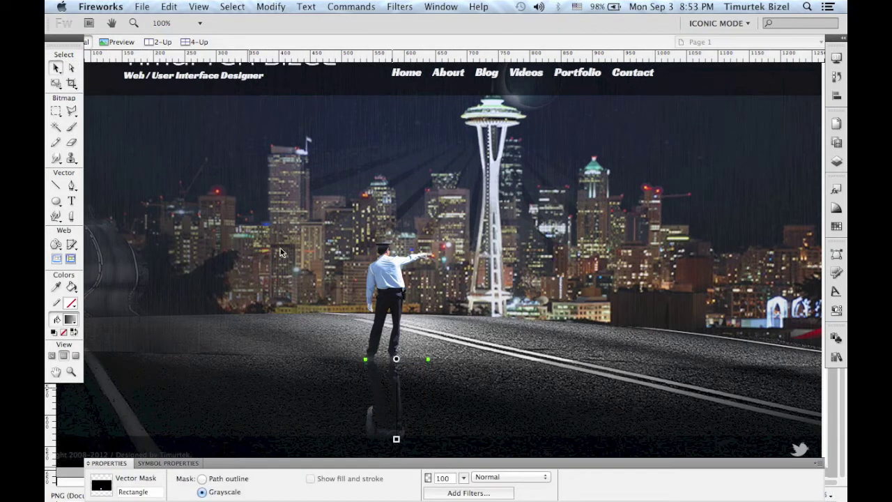
left_click_drag(399, 440, 396, 423)
key("super+d")
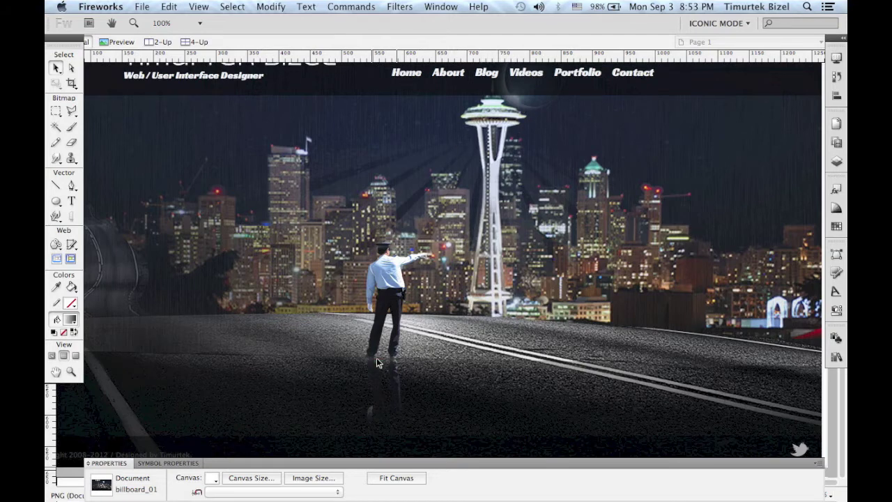
left_click(392, 386)
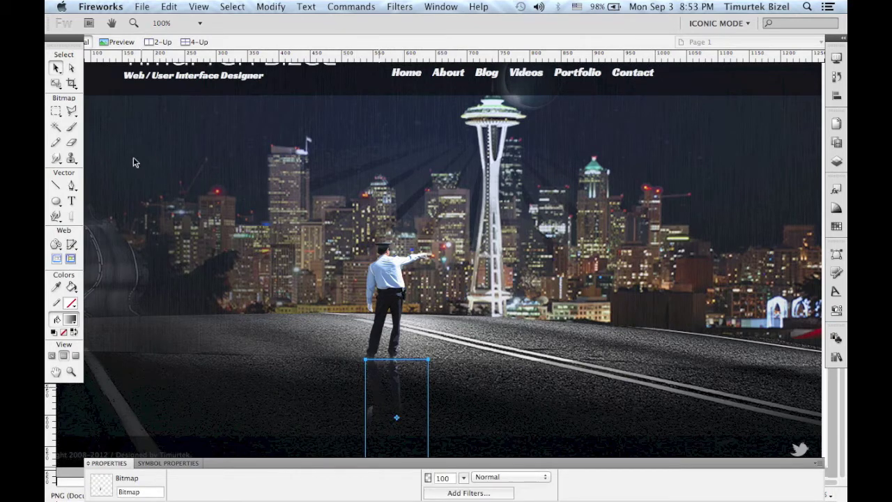
- Distort the reflection by pulling both bottom corners left, then move it back under the officer's feet
left_click(58, 84)
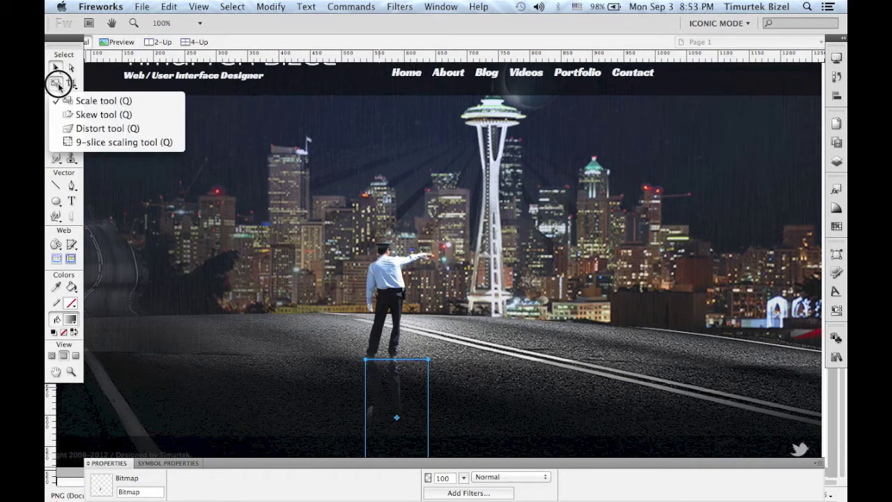
left_click_drag(59, 85, 80, 130)
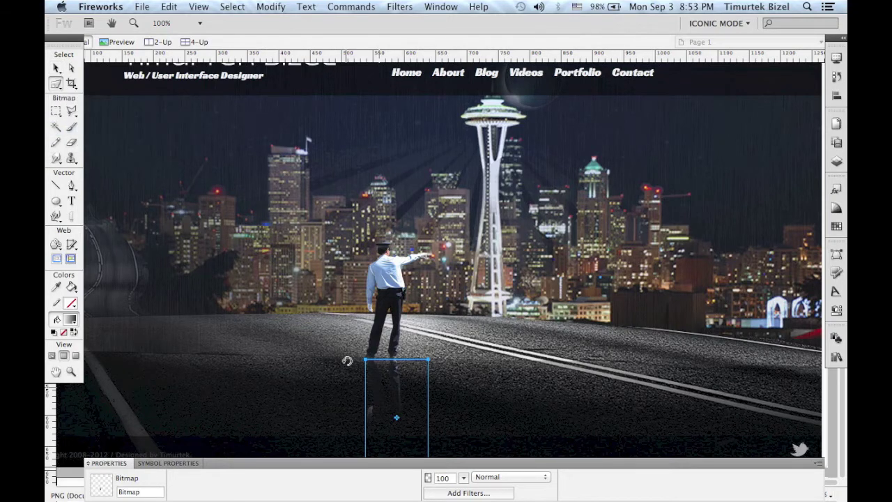
left_click_drag(379, 403, 493, 274)
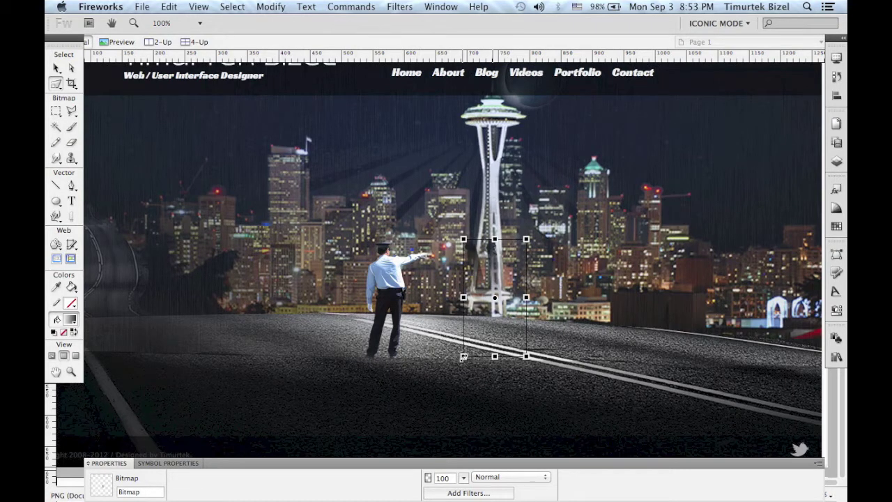
left_click_drag(464, 356, 437, 350)
left_click_drag(528, 355, 493, 353)
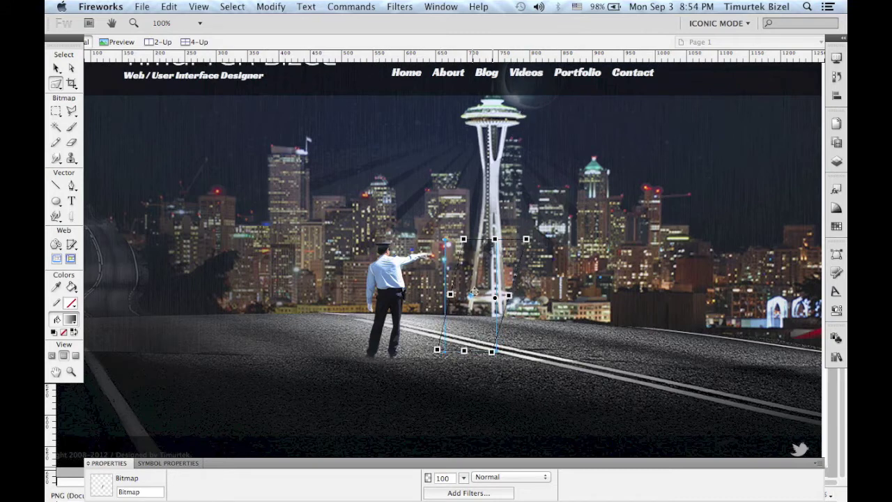
left_click_drag(483, 281, 379, 380)
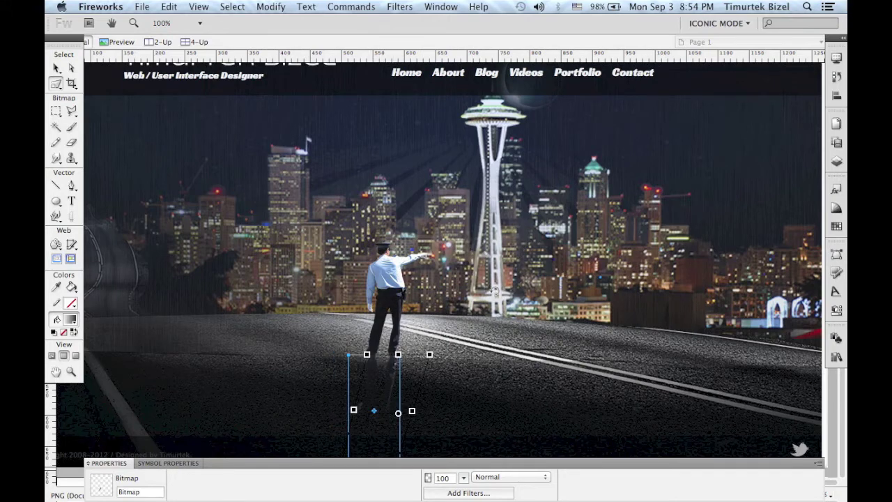
- Move the officer and his reflection up and to the right
key("v")
left_click(389, 307, "shift")
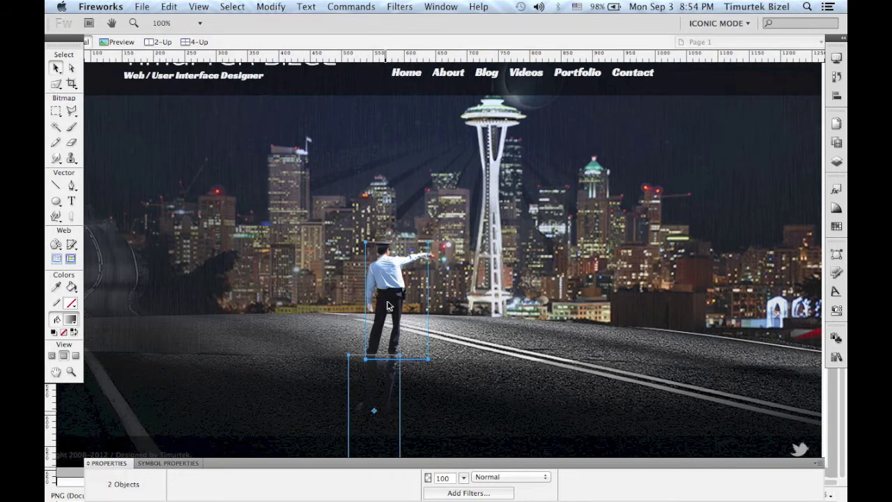
left_click_drag(389, 307, 409, 208)
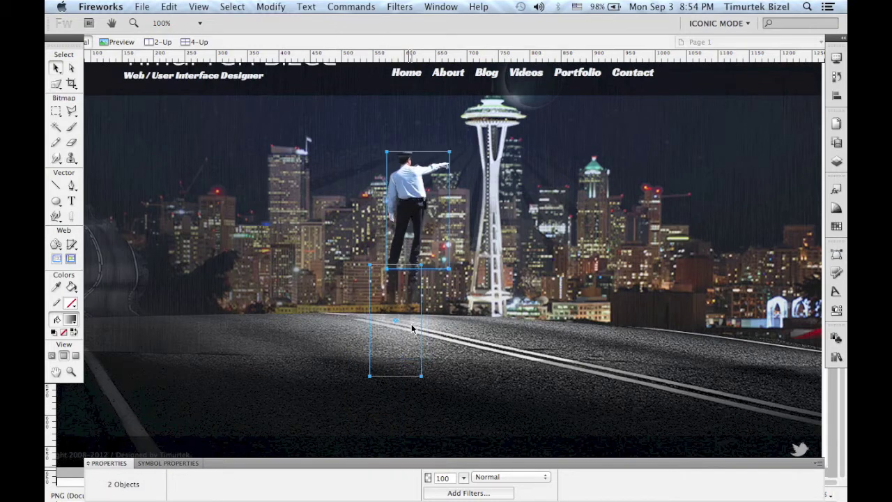
- Re-slant the reflection by pulling its bottom-left corner outward, then check the result
left_click(417, 310)
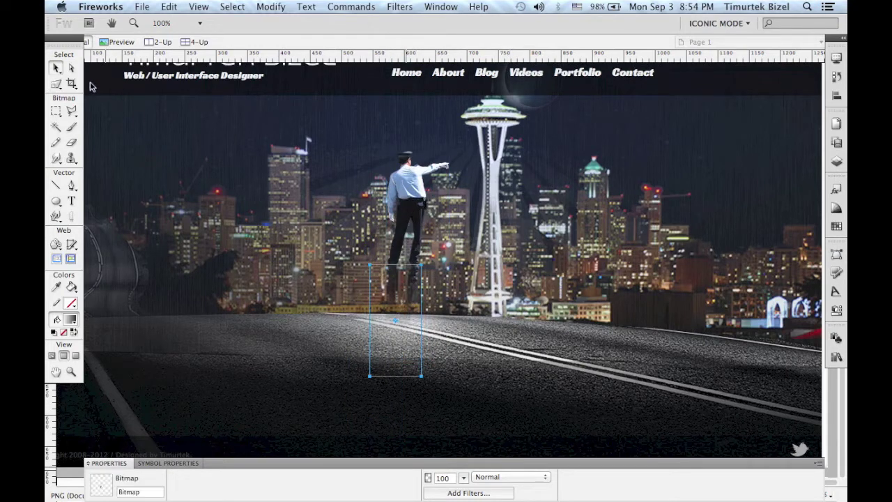
left_click_drag(61, 84, 93, 129)
left_click_drag(369, 376, 353, 375)
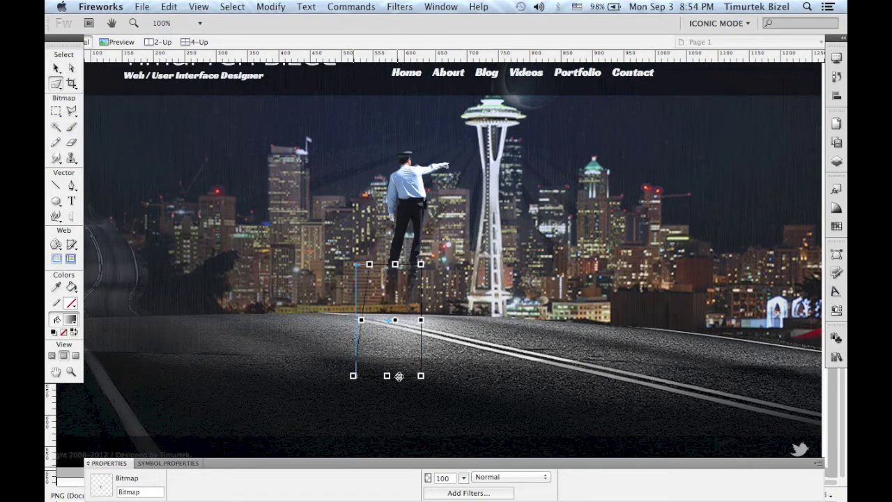
left_click_drag(412, 376, 414, 378)
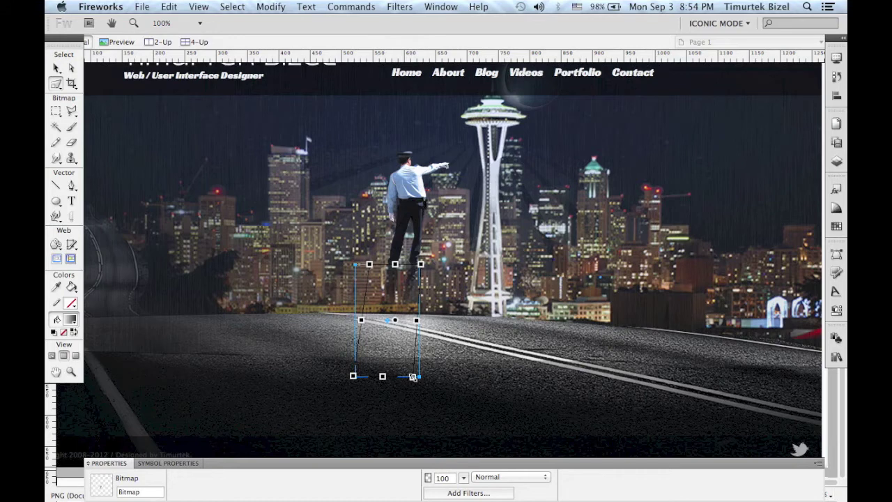
key("v")
left_click(405, 224)
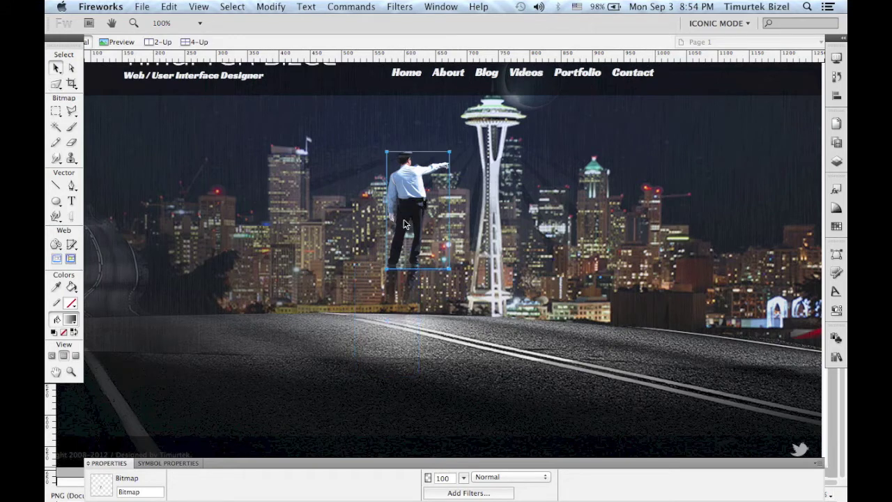
left_click(394, 349)
left_click(498, 287)
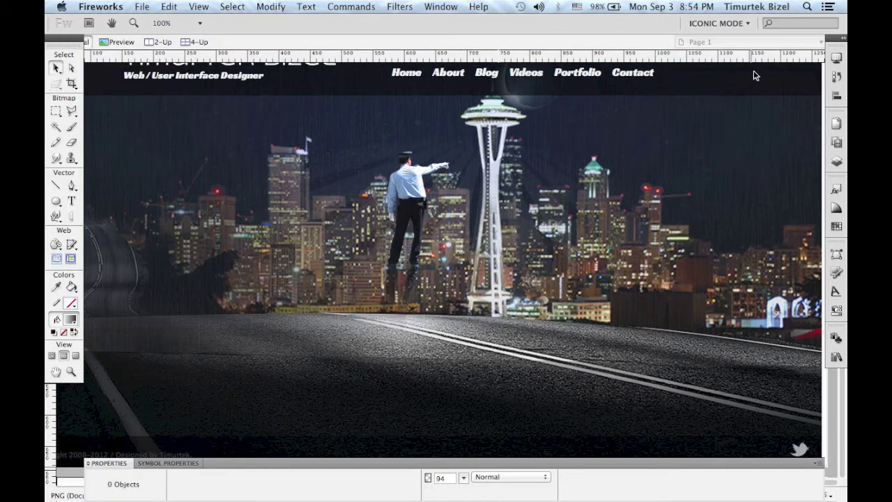
- Hide the city background bitmap in the Layers panel and select the reflection
left_click(841, 40)
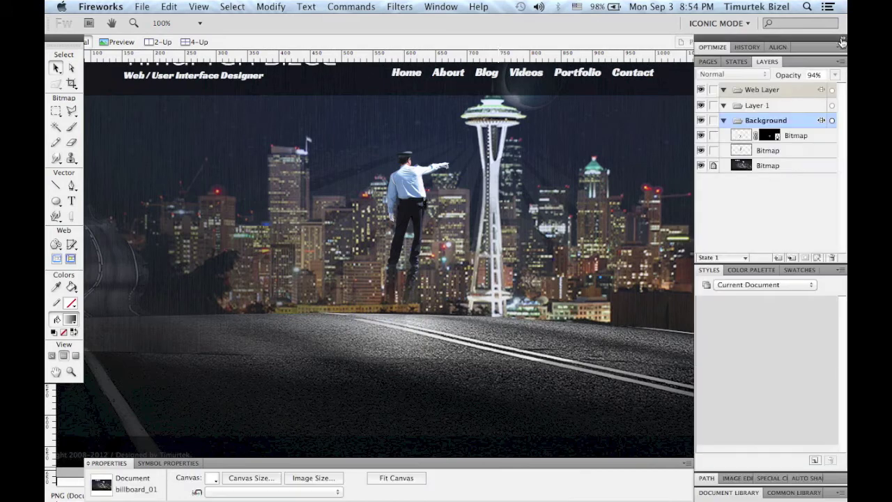
left_click(700, 167)
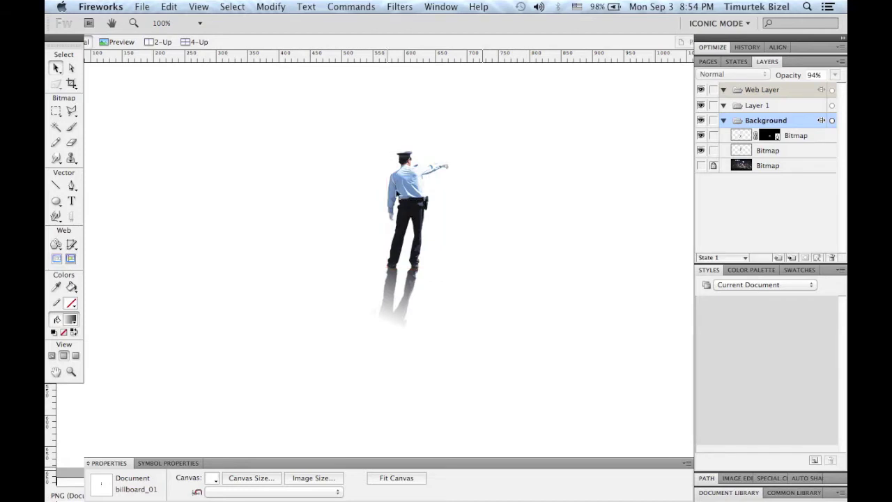
left_click(412, 188)
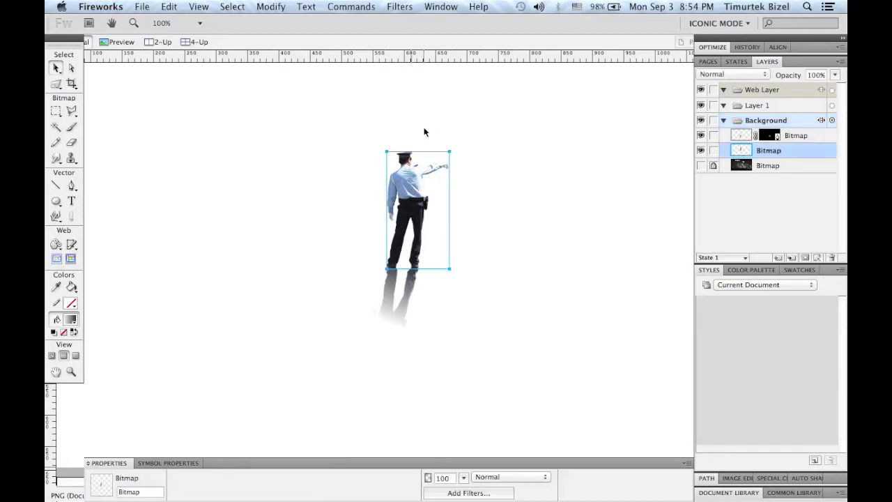
left_click(404, 299)
- Drag the reflection mask's gradient handle downward so the fade reaches further down
key("a")
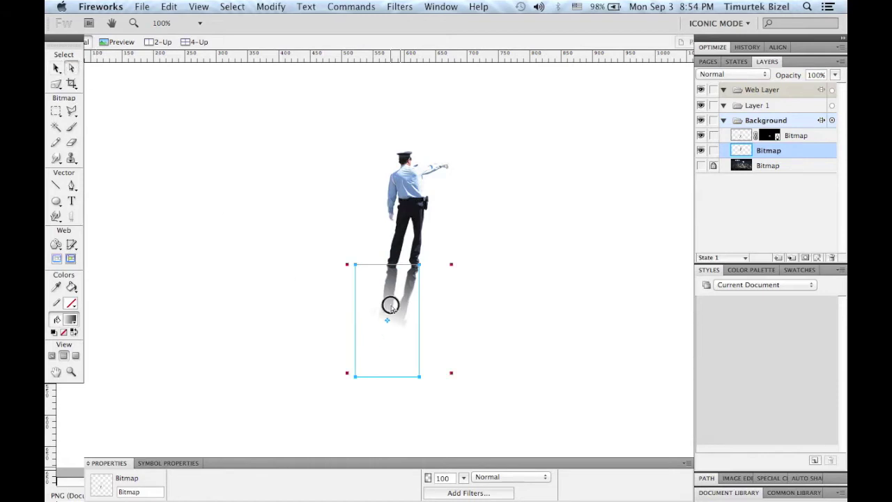
left_click(391, 305)
key("v")
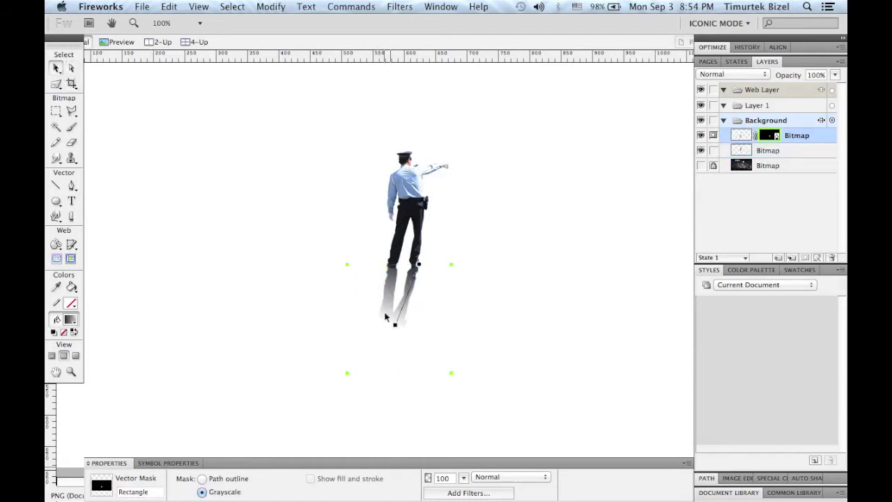
left_click_drag(393, 324, 371, 373)
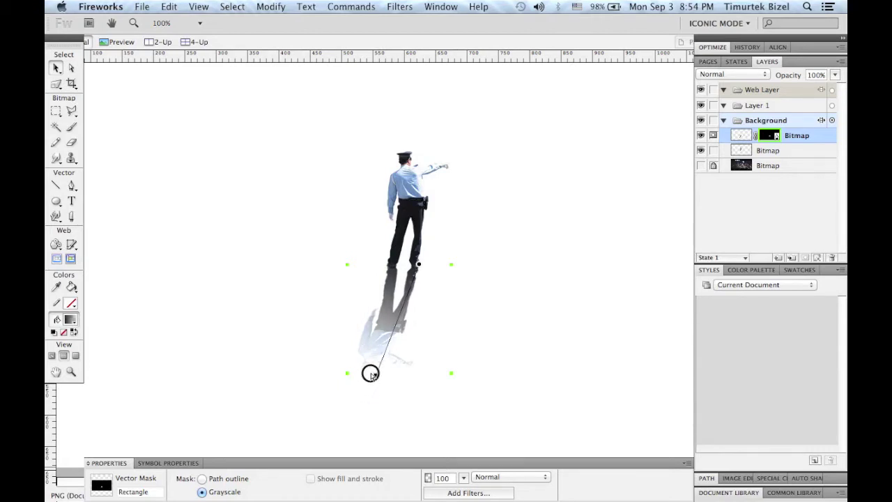
left_click(525, 278)
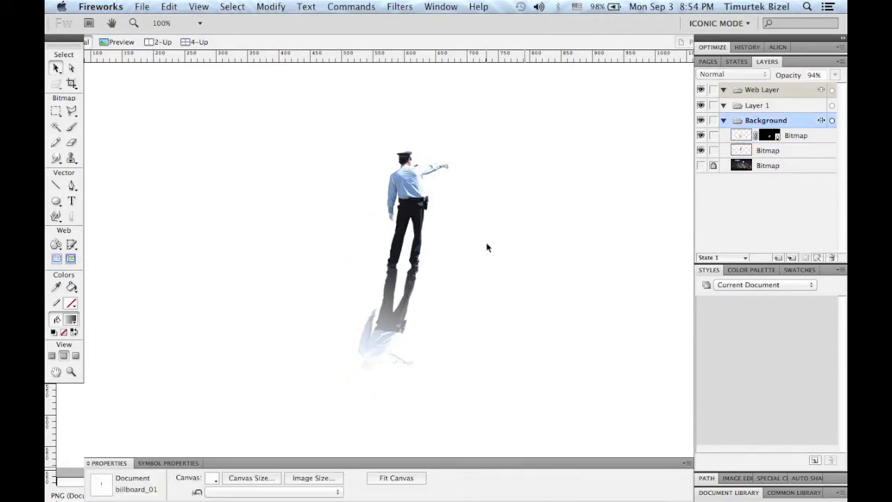
- Reselect the reflection and bring its settings and filters back into view
left_click(407, 279)
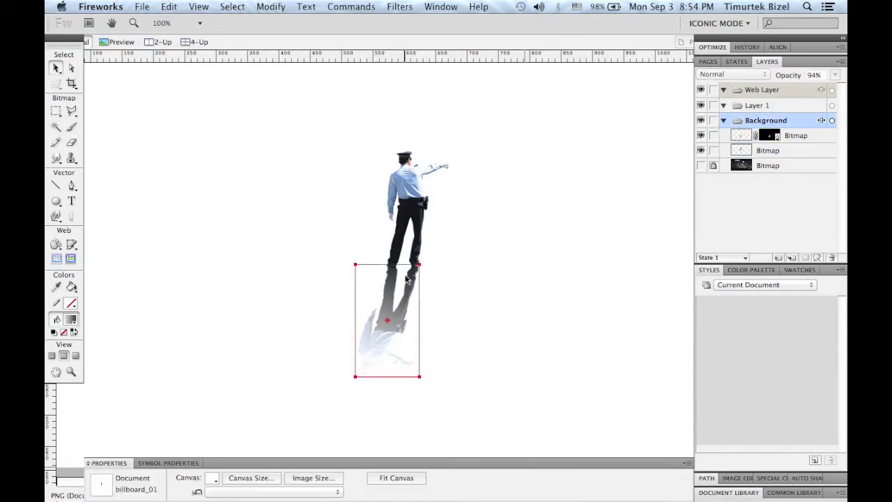
left_click(396, 312)
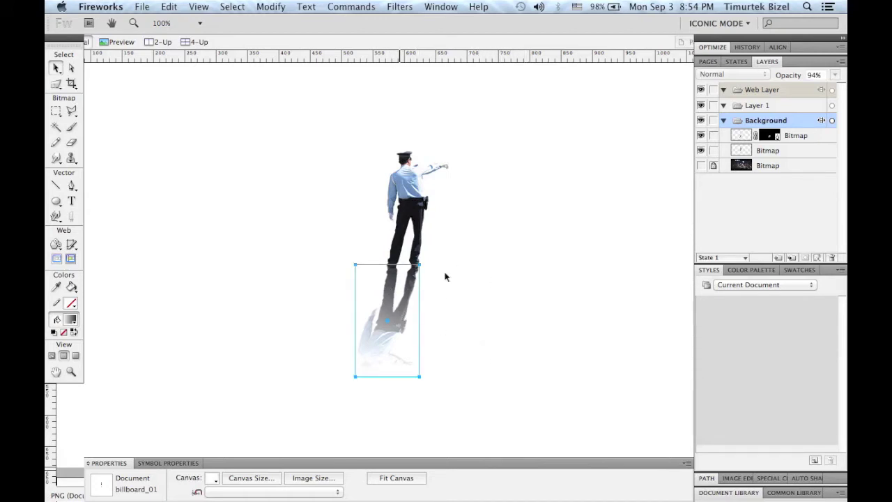
left_click(387, 296)
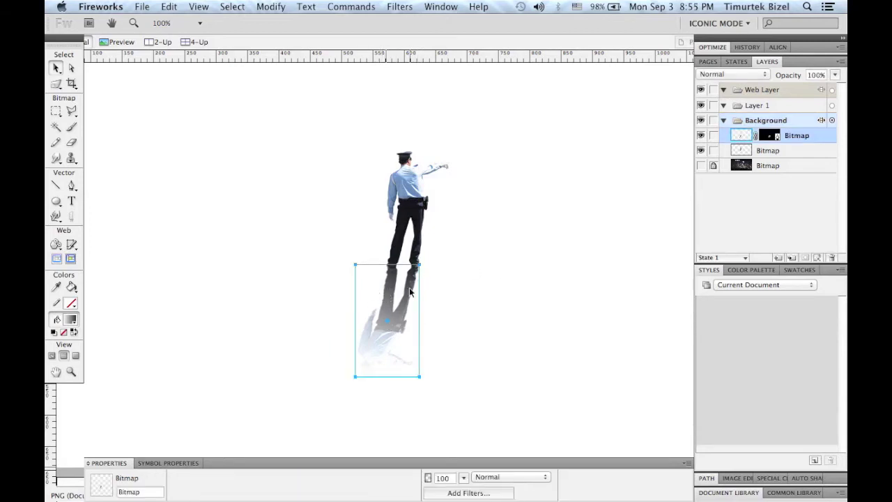
left_click(379, 302)
left_click(88, 464)
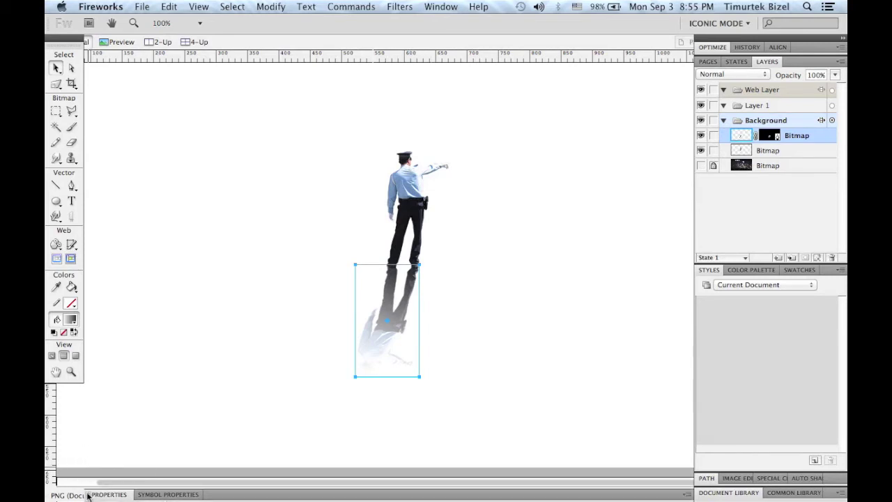
left_click(88, 494)
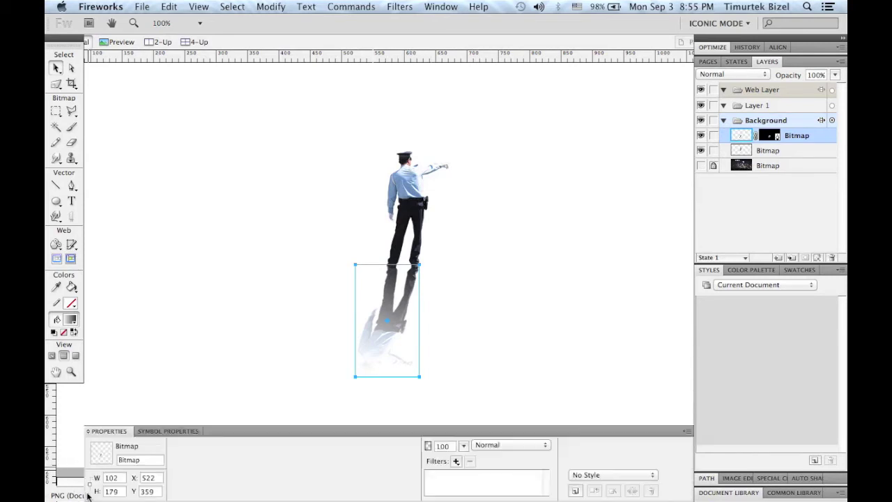
- Add a black Color Fill filter (Adjust Color) to the reflection
left_click(457, 462)
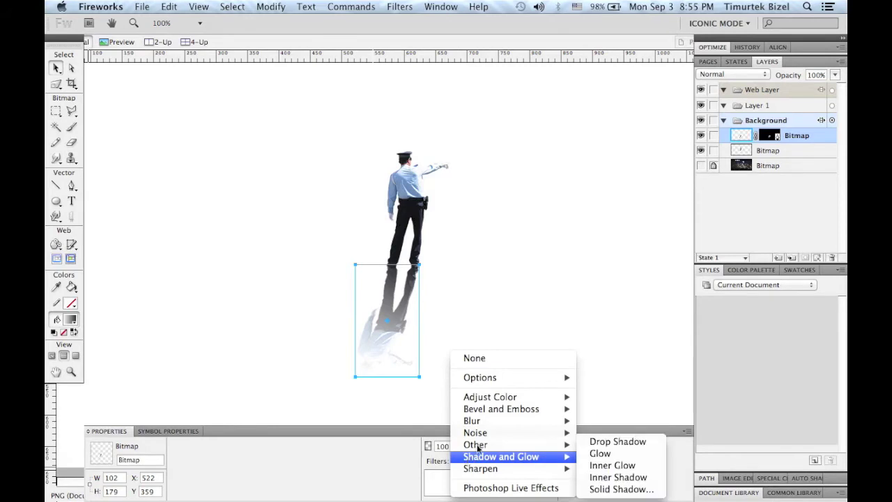
mouse_move(493, 399)
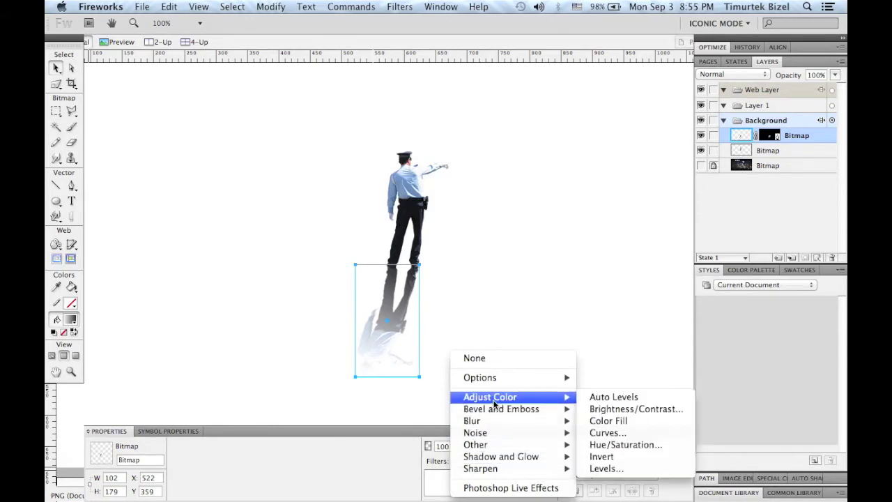
left_click(617, 421)
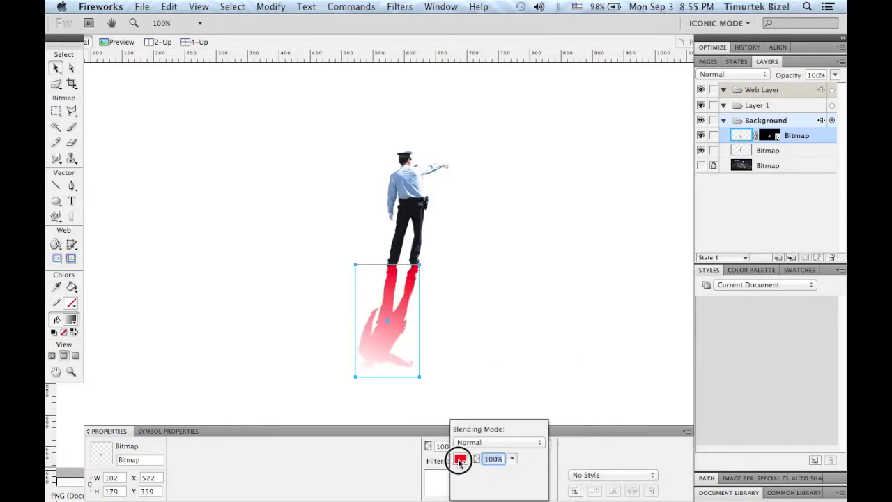
left_click(460, 458)
left_click(472, 380)
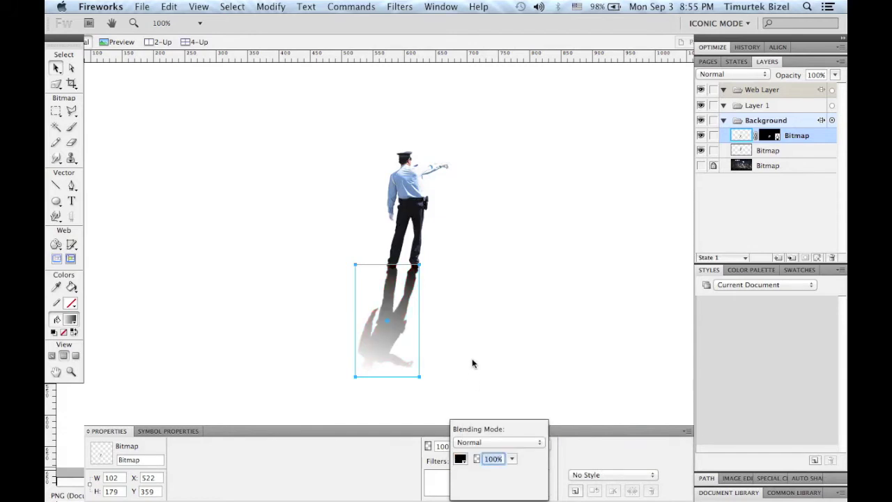
key("Return")
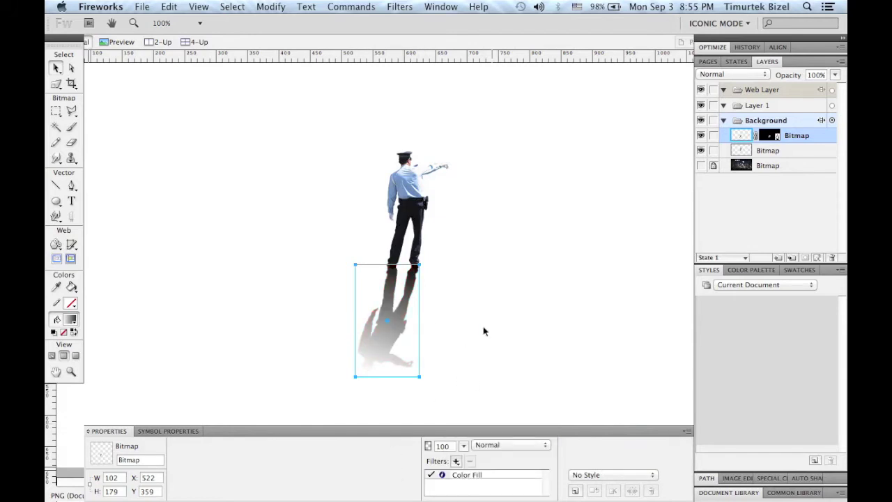
- Lower the reflection's opacity to 28% so the shadow looks soft
left_click(464, 445)
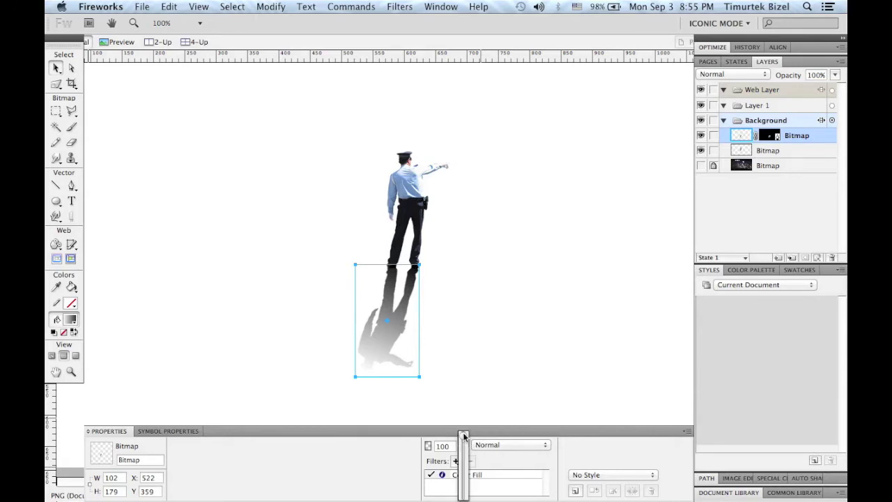
left_click_drag(464, 436, 466, 482)
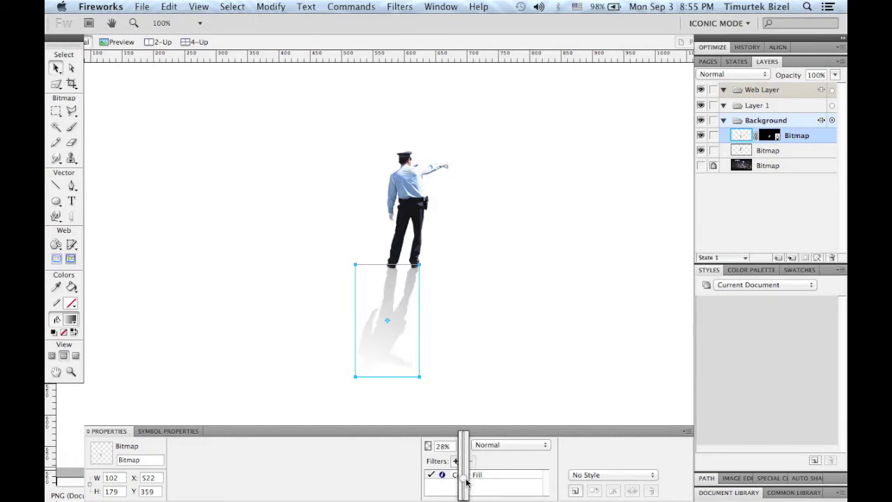
left_click(486, 355)
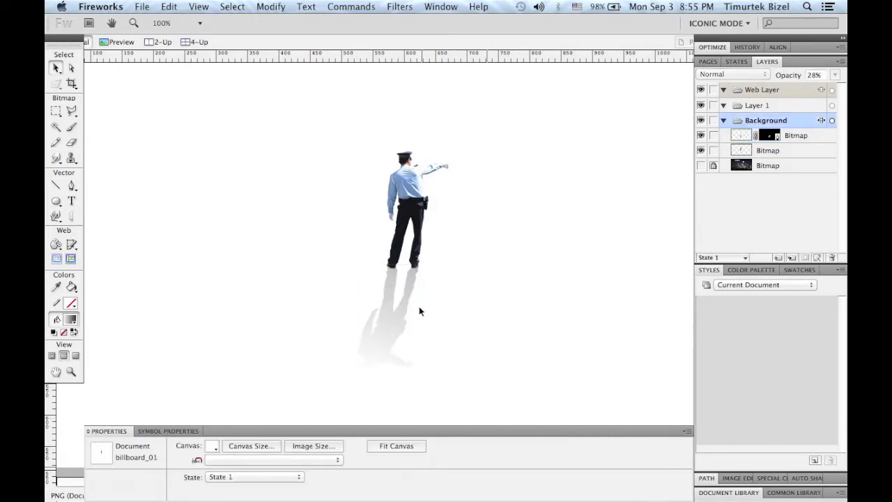
- Select the shadow's gradient mask and drag its end handle up to shorten the fade
left_click(387, 325)
left_click(71, 68)
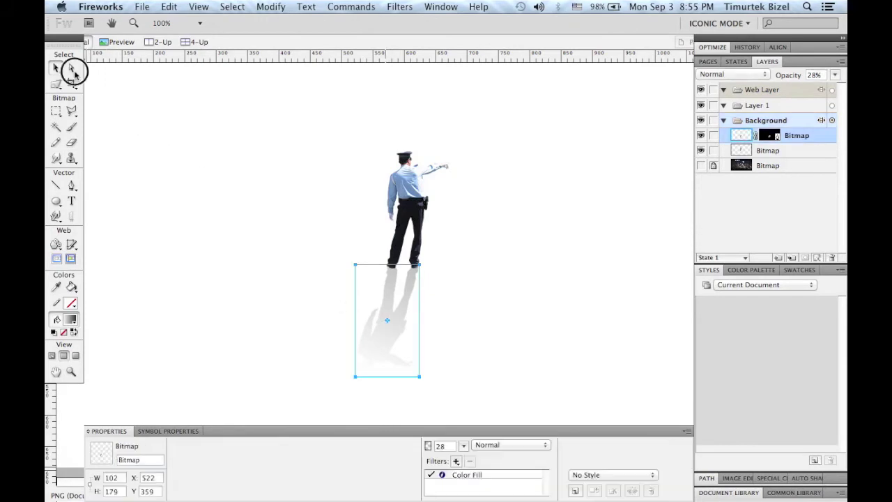
left_click(387, 340)
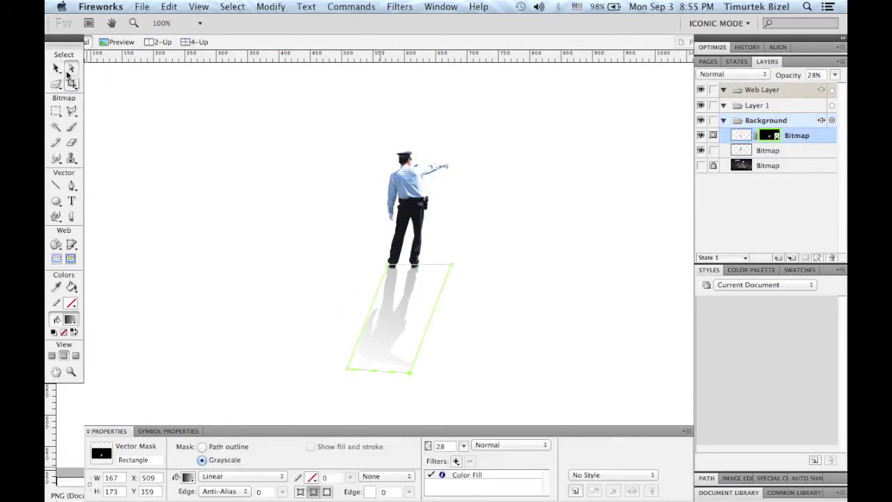
left_click(56, 69)
left_click(339, 8)
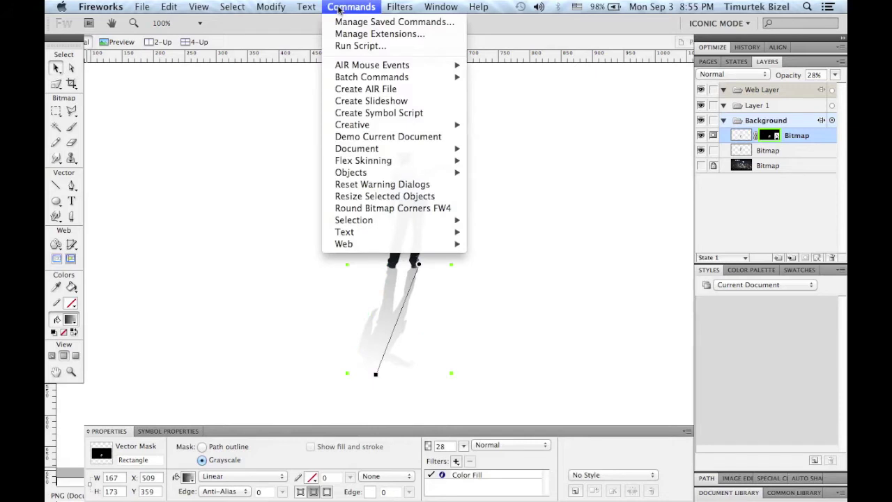
mouse_move(370, 126)
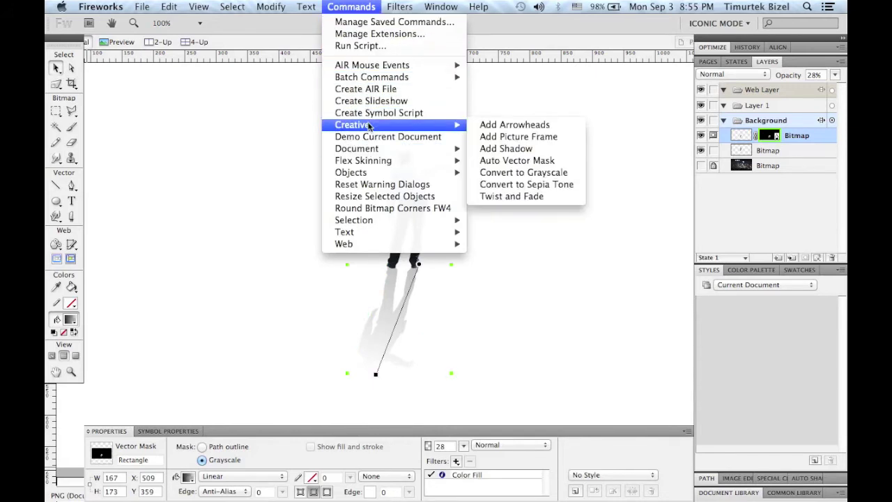
key("Escape")
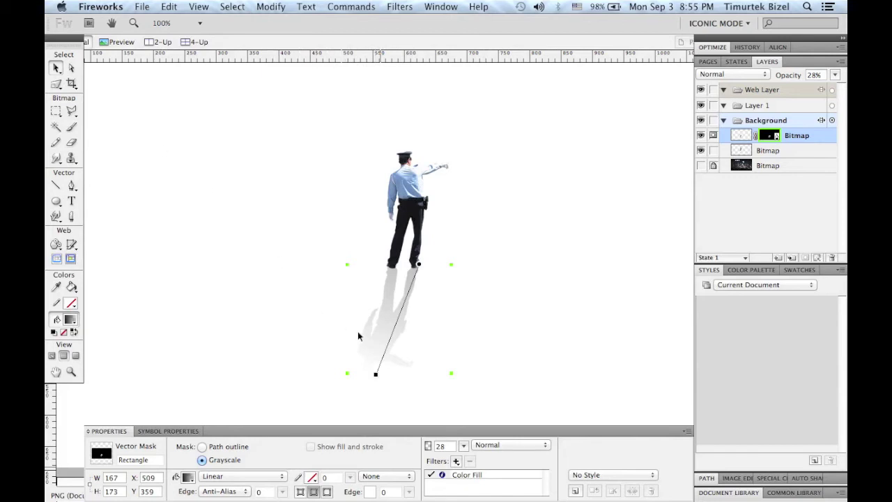
left_click_drag(375, 370, 387, 343)
left_click(500, 270)
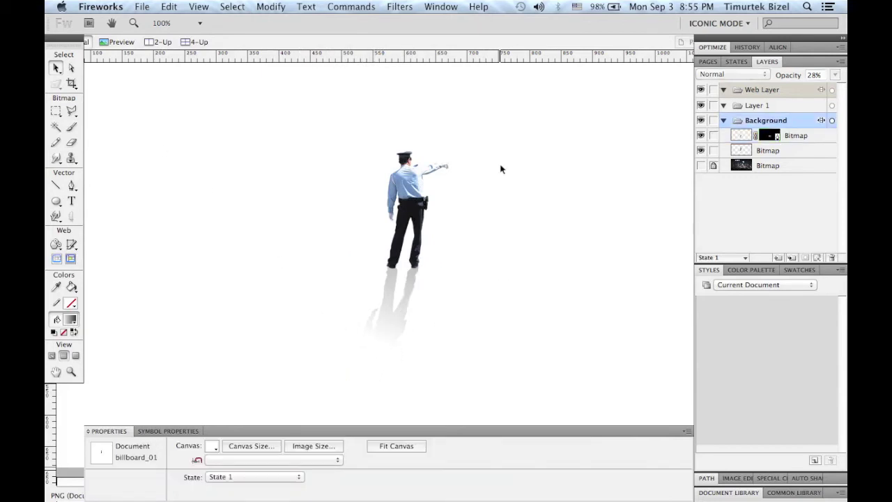
- Group the police officer and his shadow reflection into one group
left_click(413, 185)
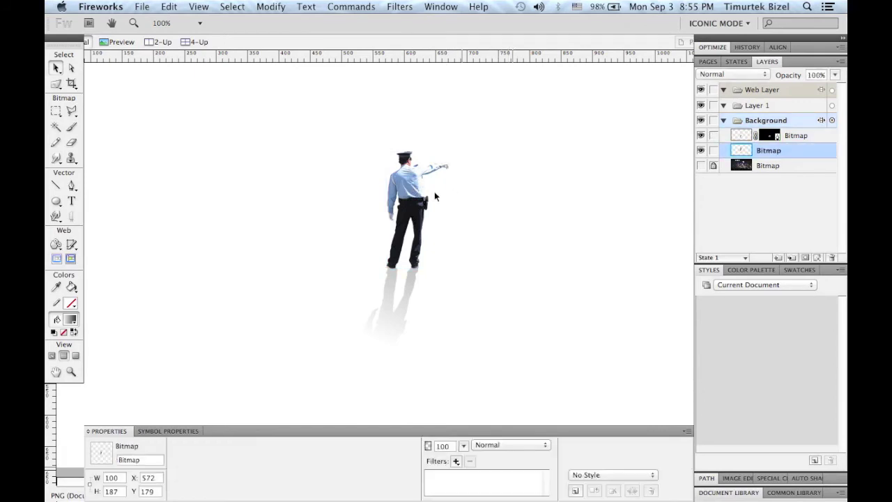
left_click(403, 327, "shift")
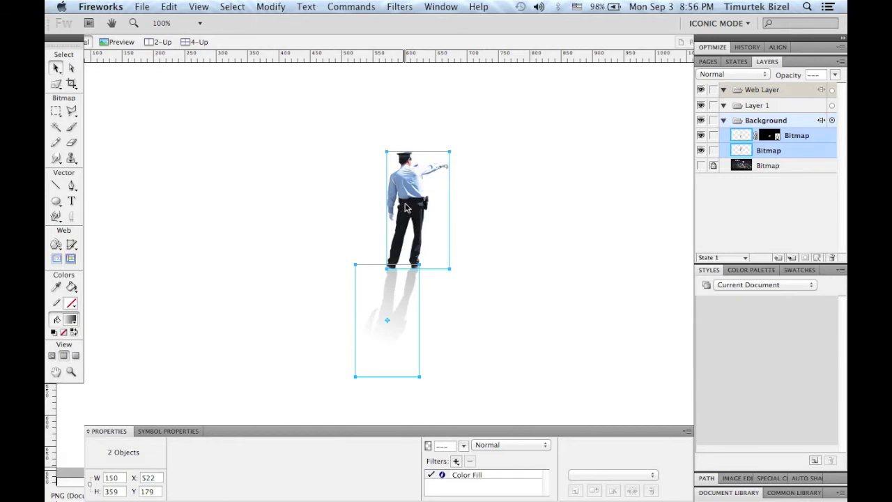
right_click(408, 207)
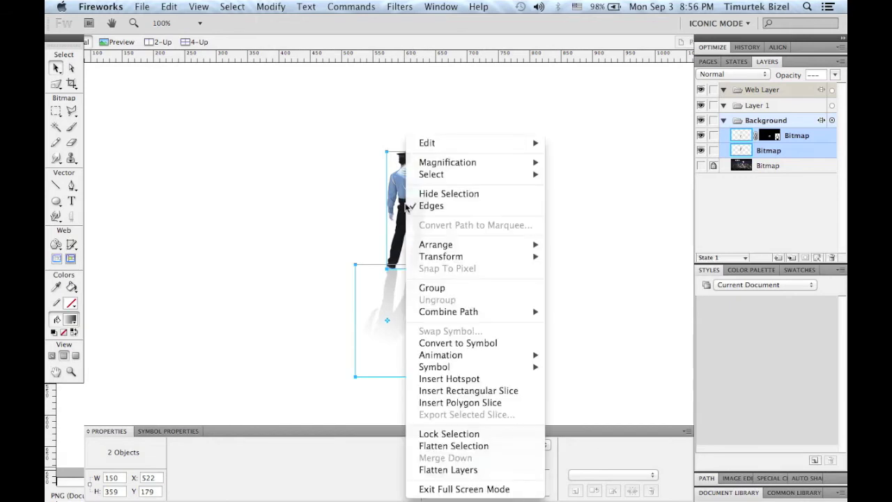
left_click(493, 292)
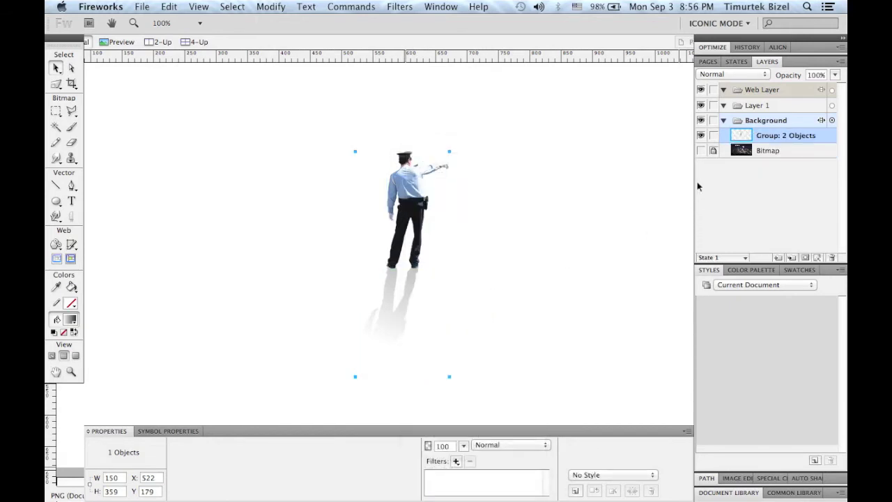
- Show the night-city background and drag the officer group down onto the road
left_click(701, 151)
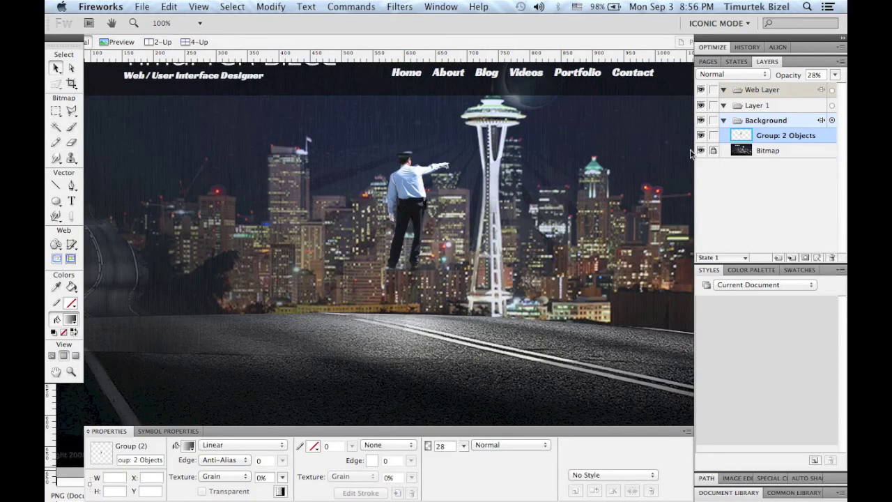
left_click(433, 218)
left_click_drag(411, 199, 400, 288)
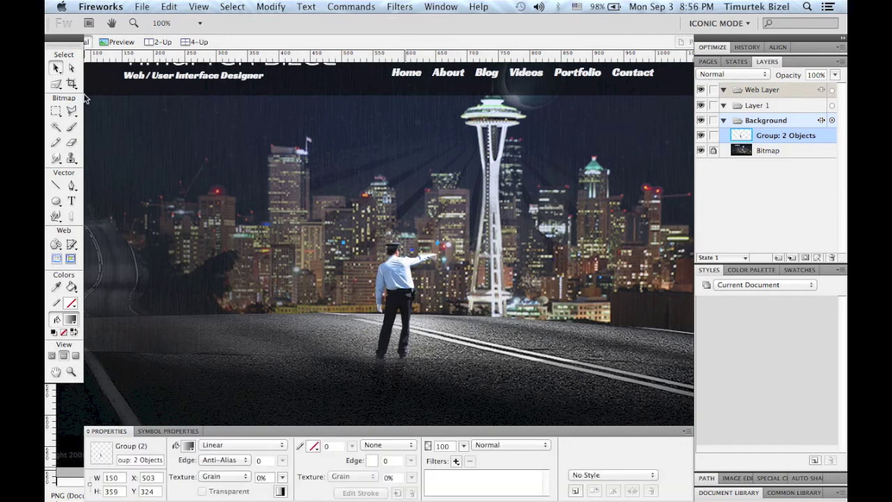
- Set the shadow mask's opacity to 50% and switch off its Color Fill filter
left_click(71, 68)
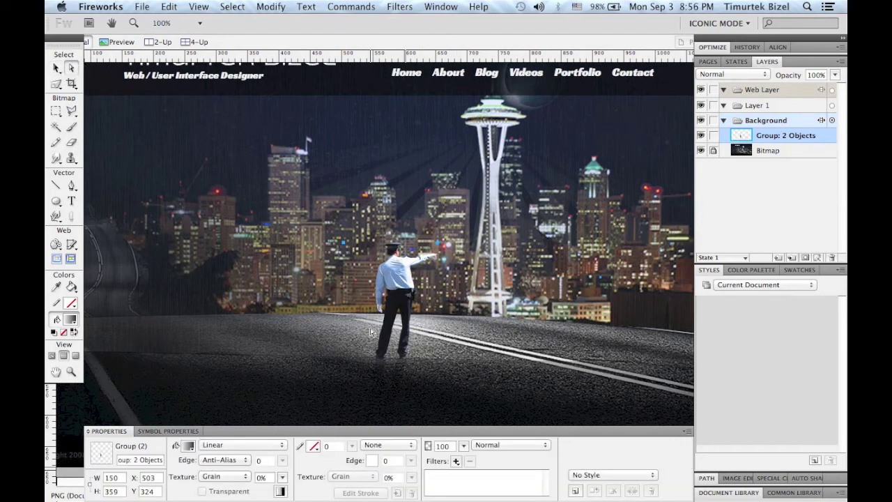
left_click(399, 377)
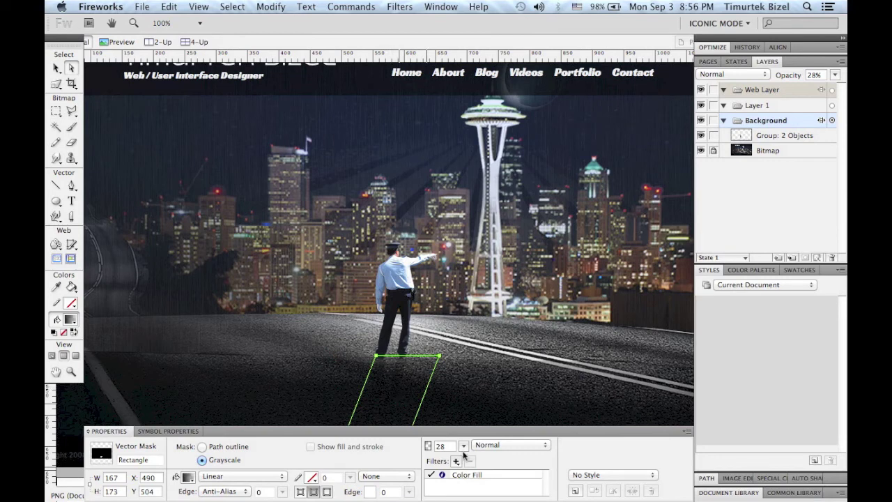
mouse_move(462, 451)
left_mouse_down()
mouse_move(463, 432)
mouse_move(463, 455)
left_mouse_up()
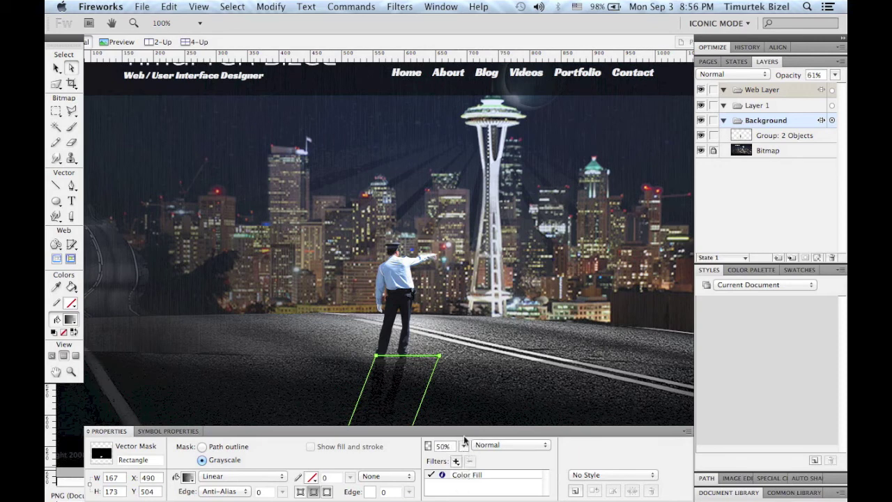
left_click(402, 365)
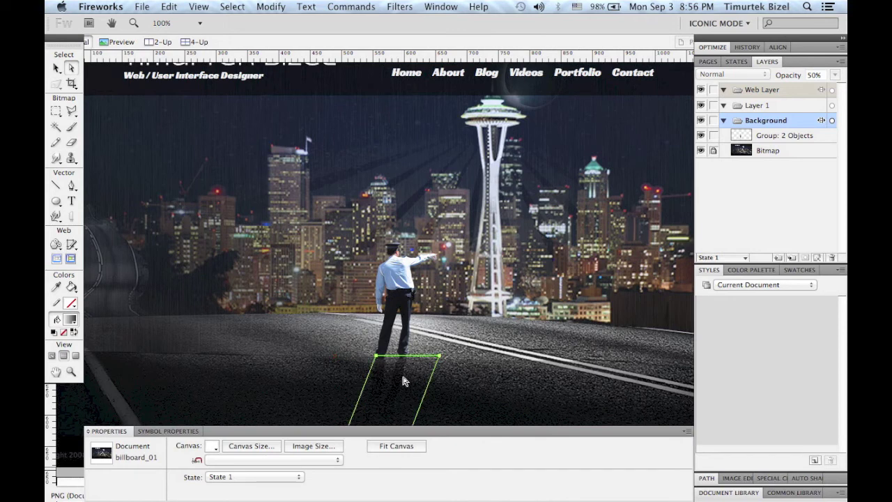
left_click(404, 383)
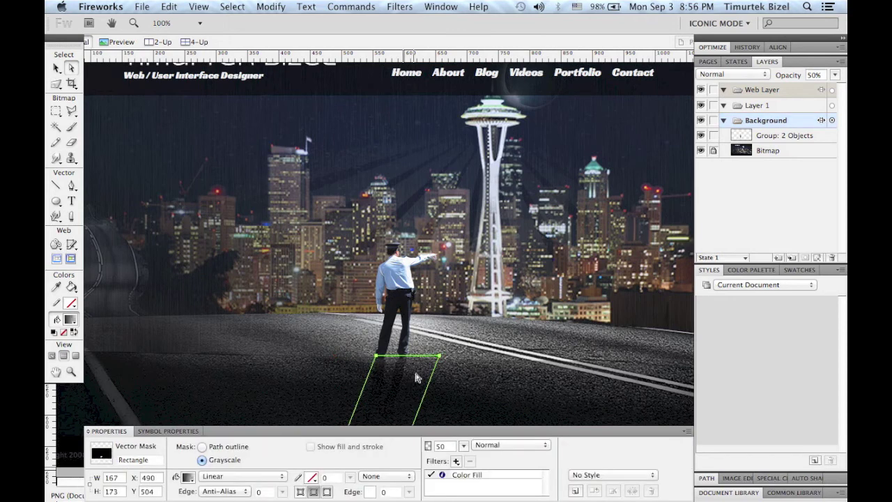
left_click(431, 475)
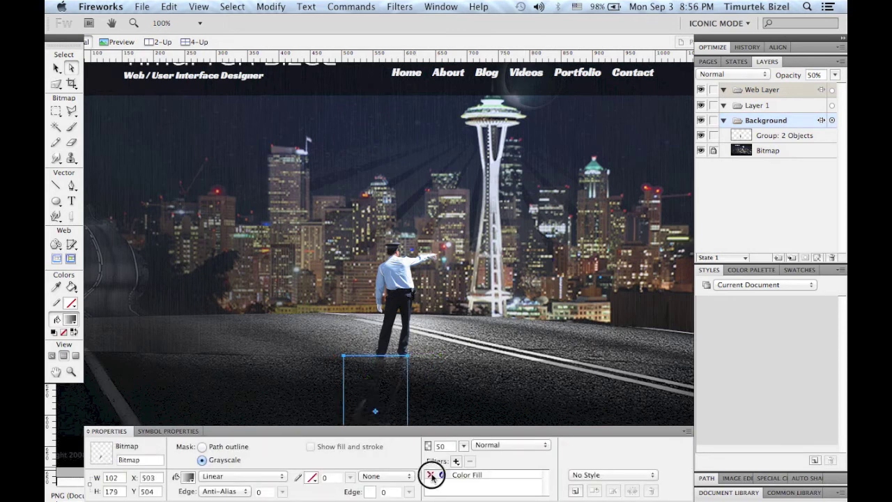
left_click(454, 367)
key("Tab")
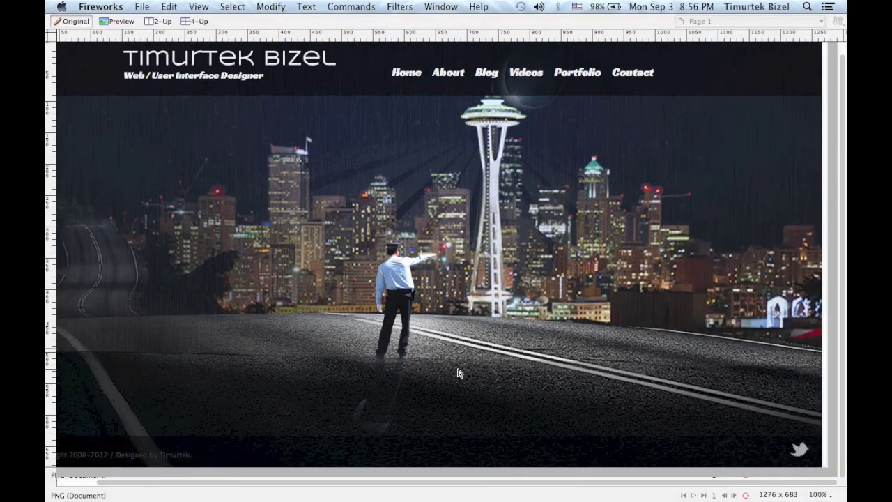
left_click(141, 6)
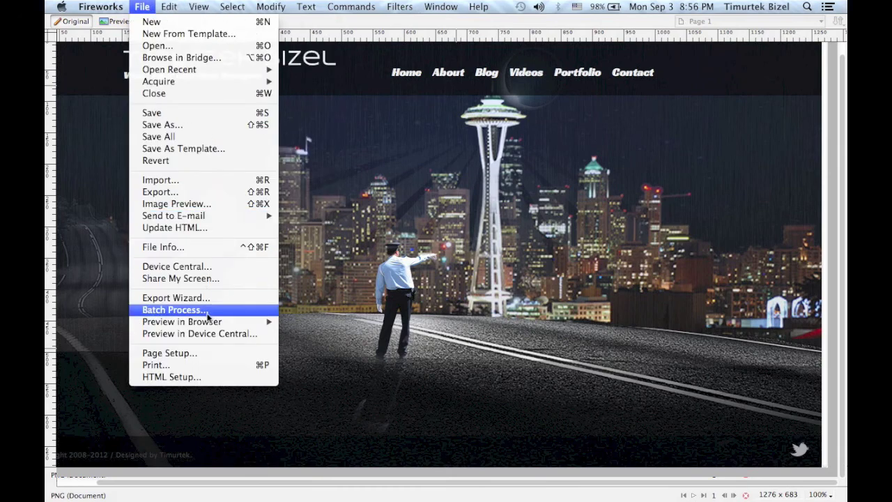
- Preview the banner in Google Chrome via Preview in Browser
mouse_move(210, 324)
left_click(311, 326)
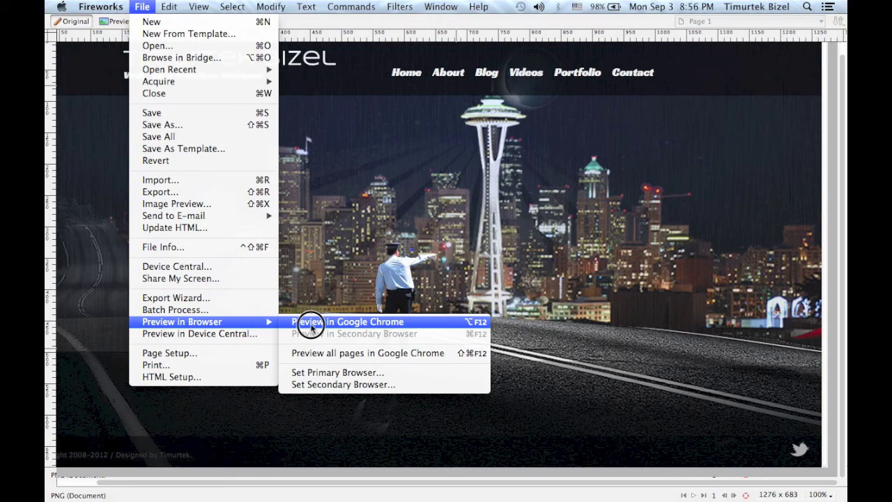
left_click(310, 320)
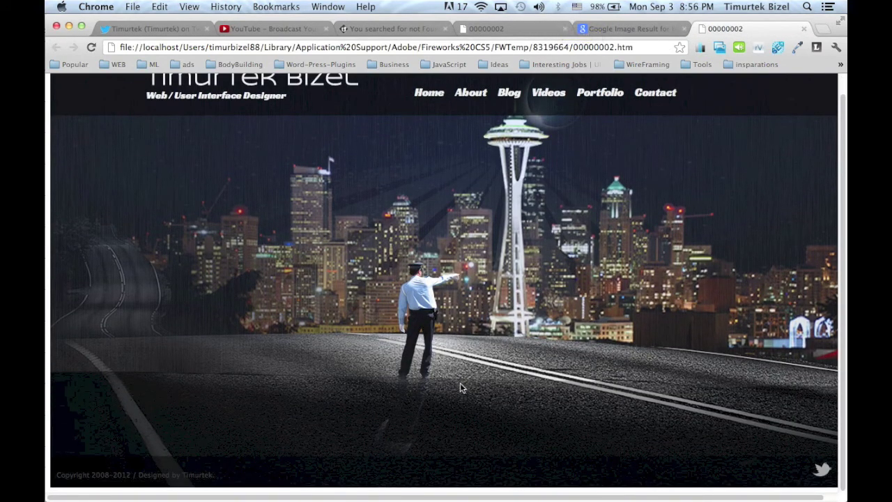
- Switch from the Chrome preview back to Fireworks with Cmd+Tab
key("super+Tab")
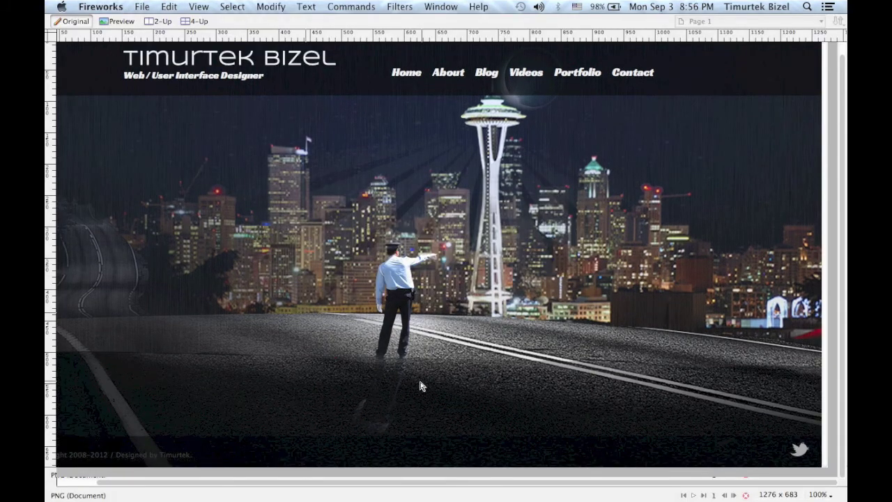
- Re-enable the Color Fill filter on the officer's shadow and hide the panels
left_click(399, 393)
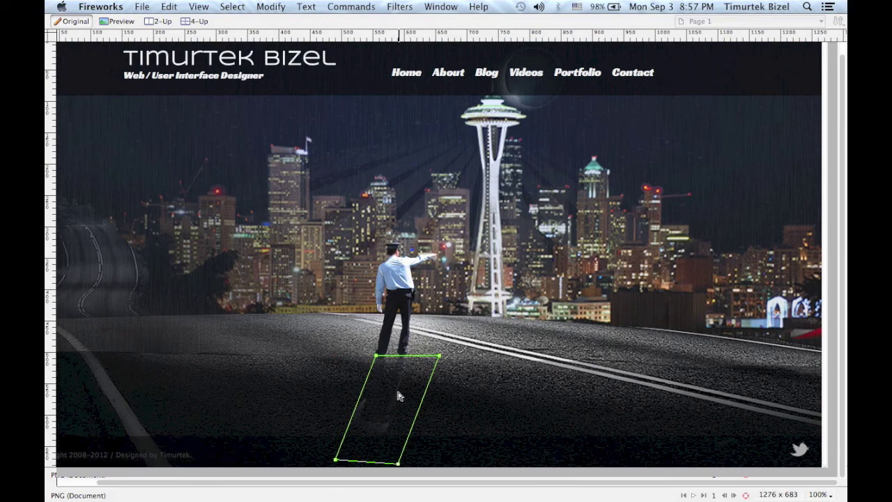
key("Tab")
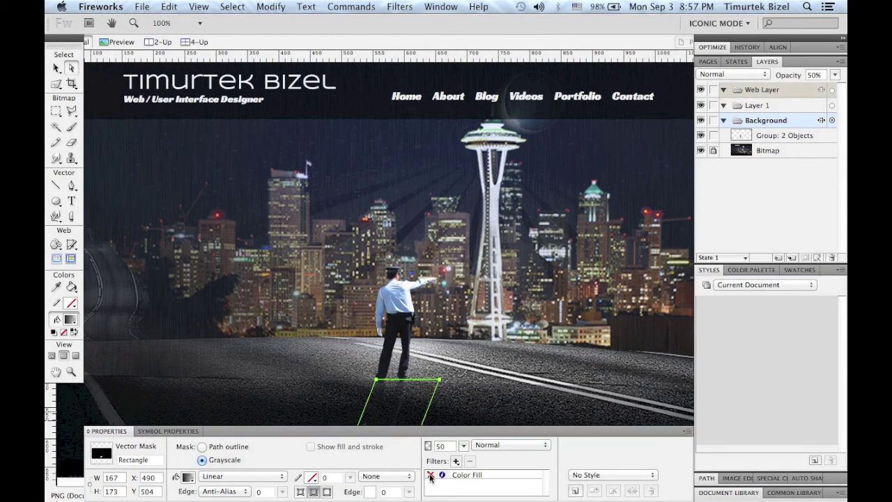
left_click(430, 476)
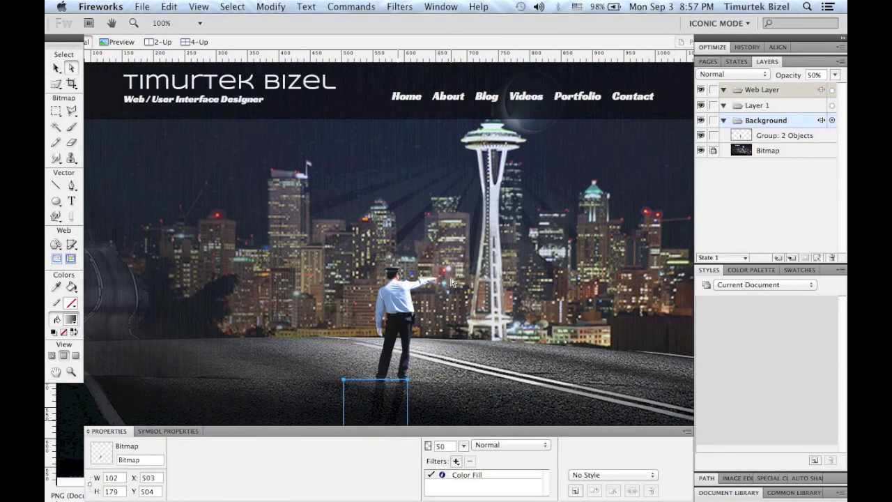
key("super+d")
key("Tab")
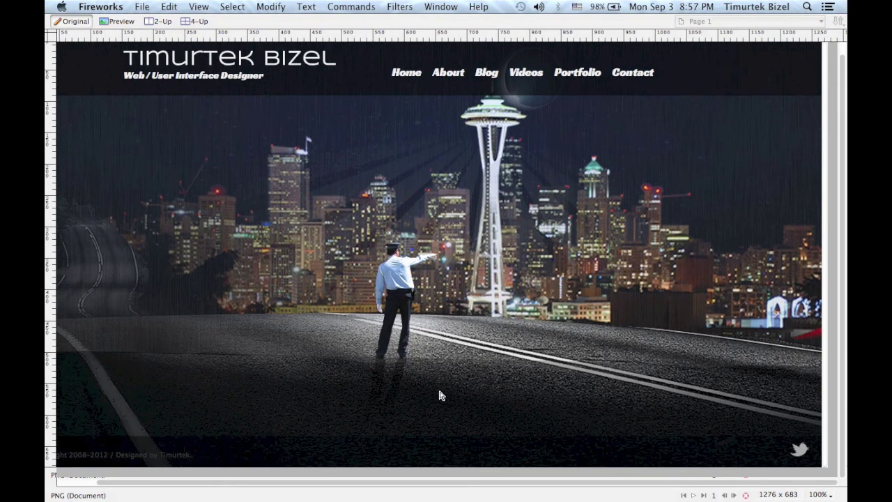
- Select the shadow to inspect its skewed outline, then deselect it
left_click(394, 385)
left_click(407, 391)
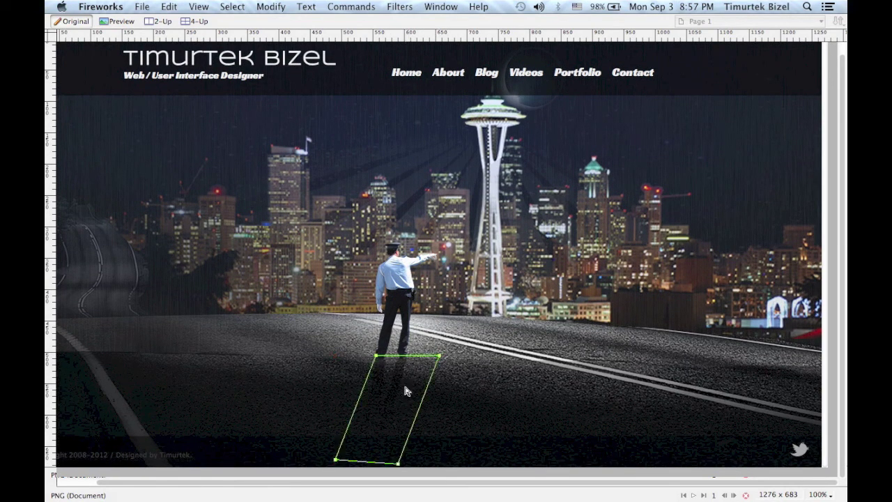
key("super+d")
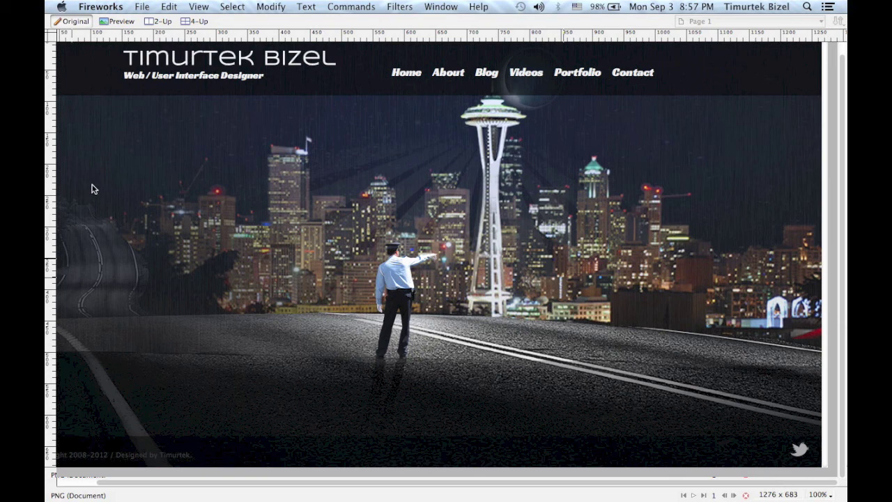
left_click(142, 184)
left_click(355, 168)
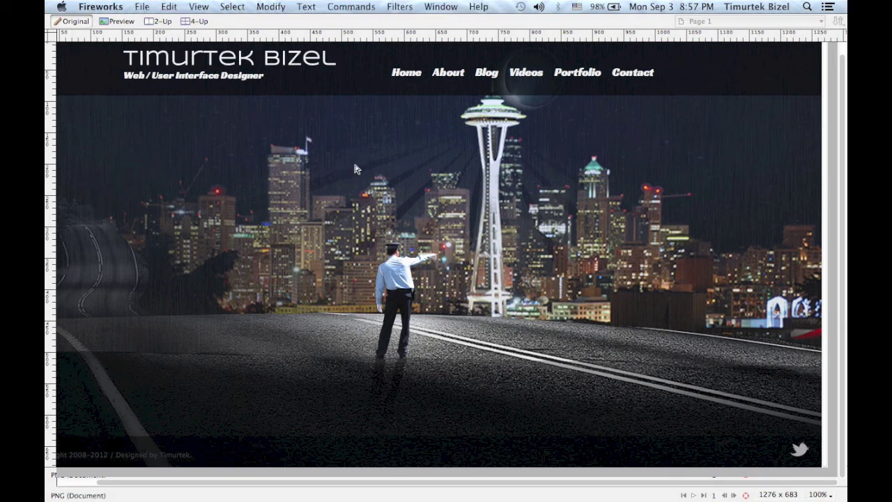